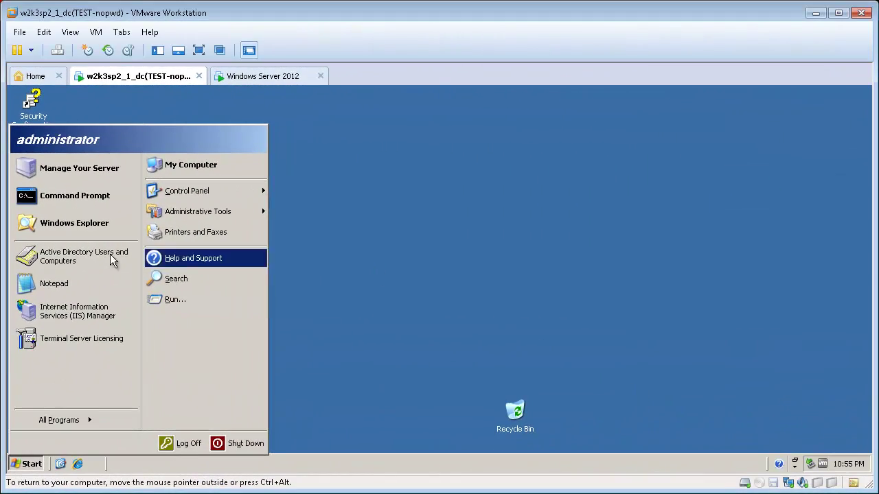
Launch Active Directory Users and Computers from the Start menu to list the test.gladinet.com Users.
{"action": "left_click", "coordinate": [72, 257]}
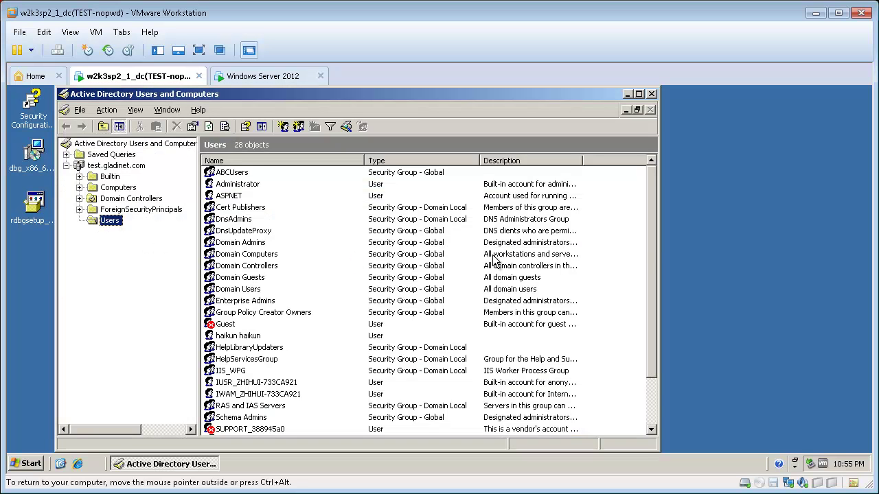
Open user2's Properties Profile tab, showing home folder X: mapped to \\dc\allshare\user2.
{"action": "left_click_drag", "start_coordinate": [654, 250], "coordinate": [658, 343]}
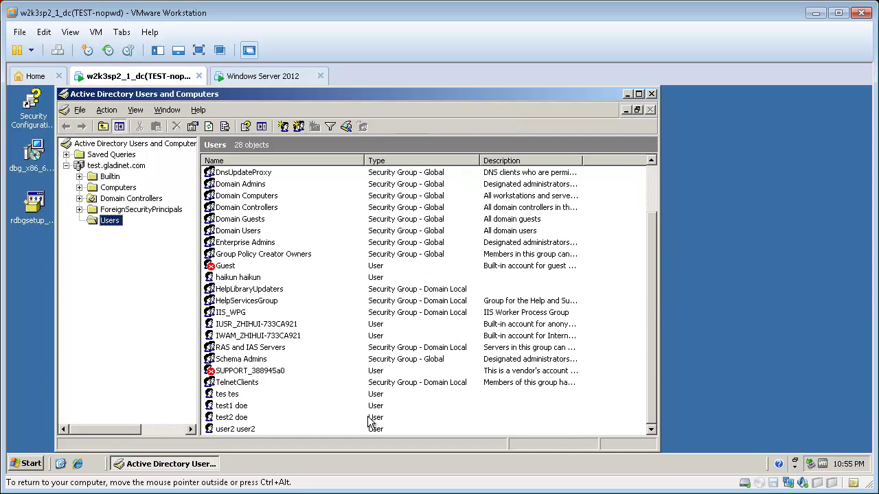
{"action": "left_click", "coordinate": [232, 431]}
{"action": "right_click", "coordinate": [233, 431]}
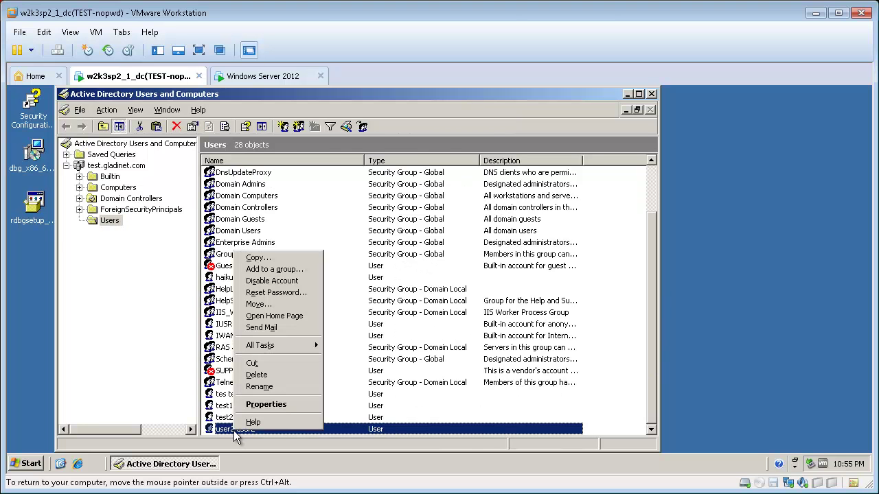
{"action": "left_click", "coordinate": [270, 405]}
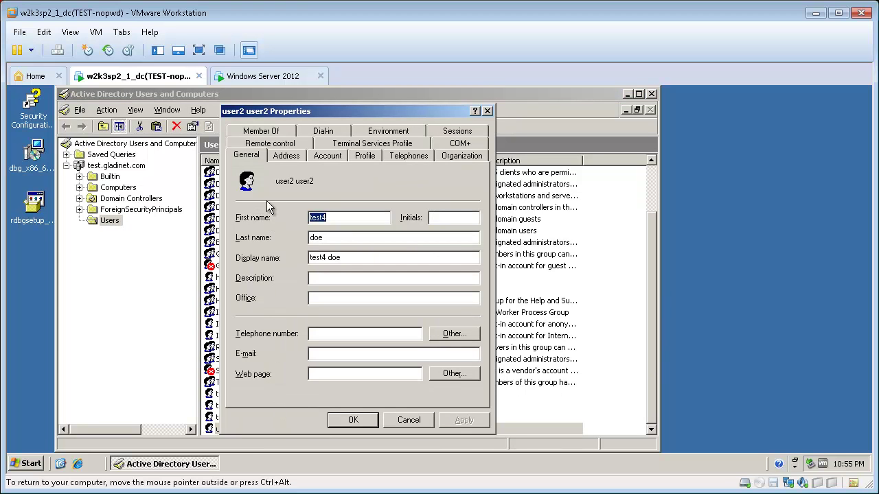
{"action": "left_click", "coordinate": [365, 156]}
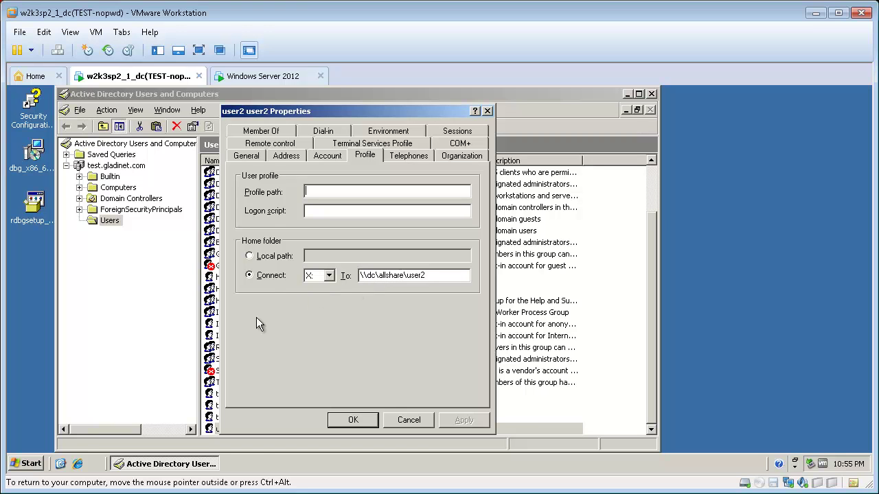
{"action": "left_click", "coordinate": [34, 463]}
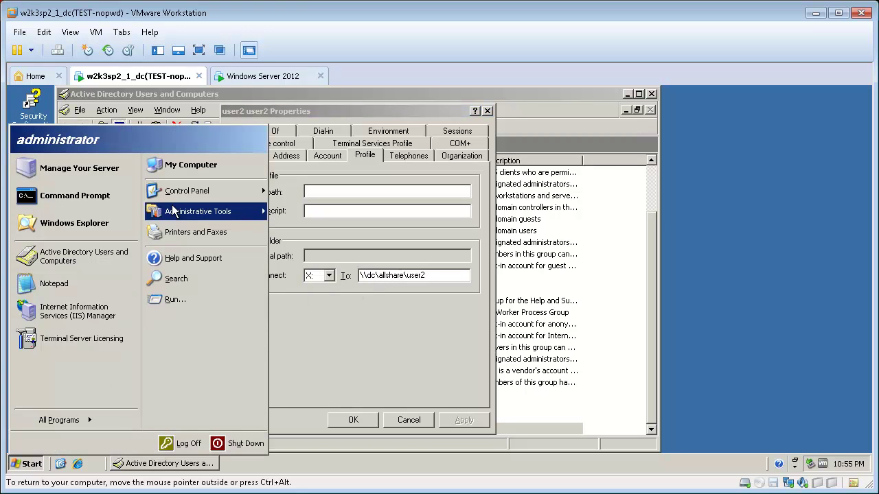
Browse through My Computer to C:\allshare\user2, which lists user2_home_dir.txt.
{"action": "left_click", "coordinate": [196, 168]}
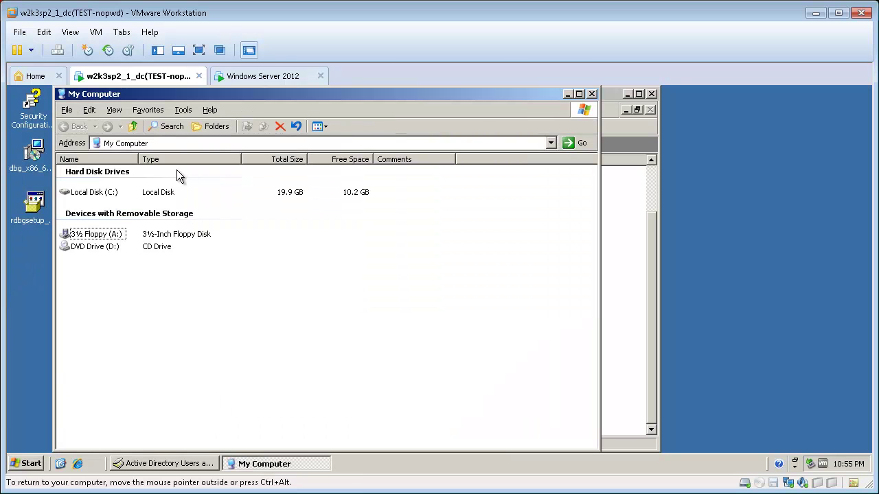
{"action": "double_click", "coordinate": [110, 198]}
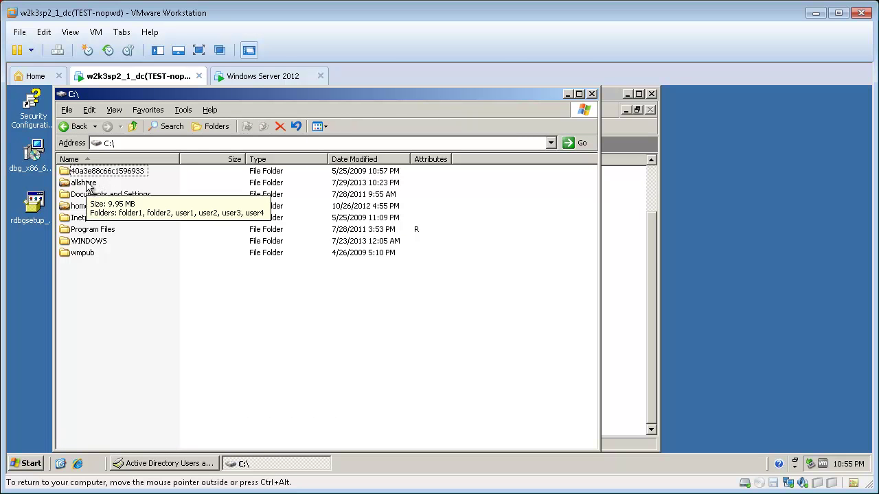
{"action": "left_click", "coordinate": [85, 186]}
{"action": "double_click", "coordinate": [85, 184]}
{"action": "double_click", "coordinate": [75, 206]}
{"action": "mouse_move", "coordinate": [81, 173]}
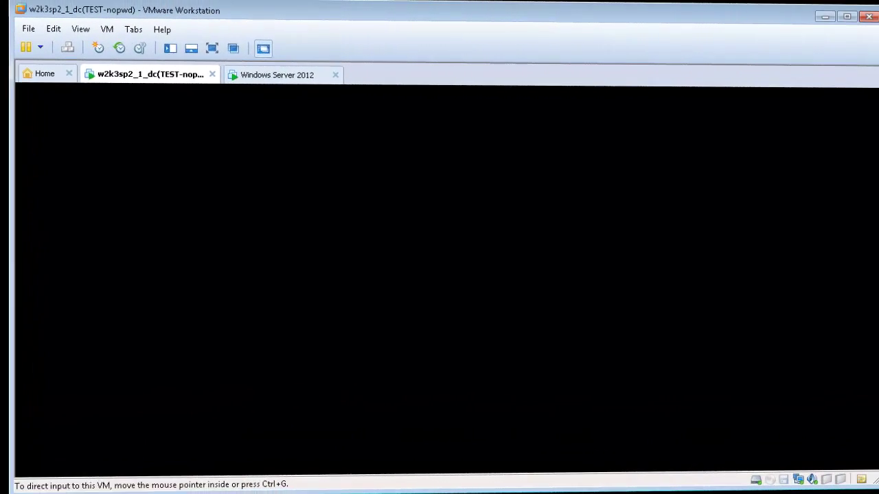
Switch to the Windows Server 2012 VM and sign in as user2 via Ctrl+Alt+Del and the account password.
{"action": "left_click", "coordinate": [269, 77]}
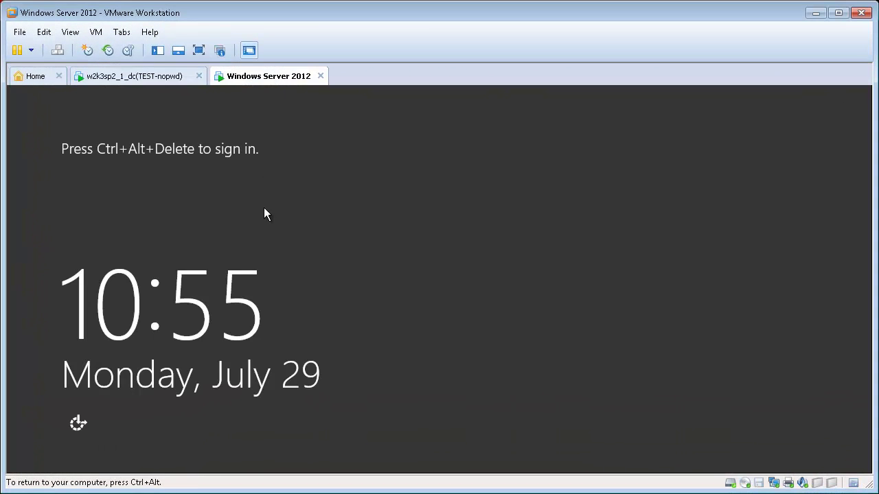
{"action": "left_click", "coordinate": [96, 32]}
{"action": "left_click", "coordinate": [166, 101]}
{"action": "left_click", "coordinate": [366, 239]}
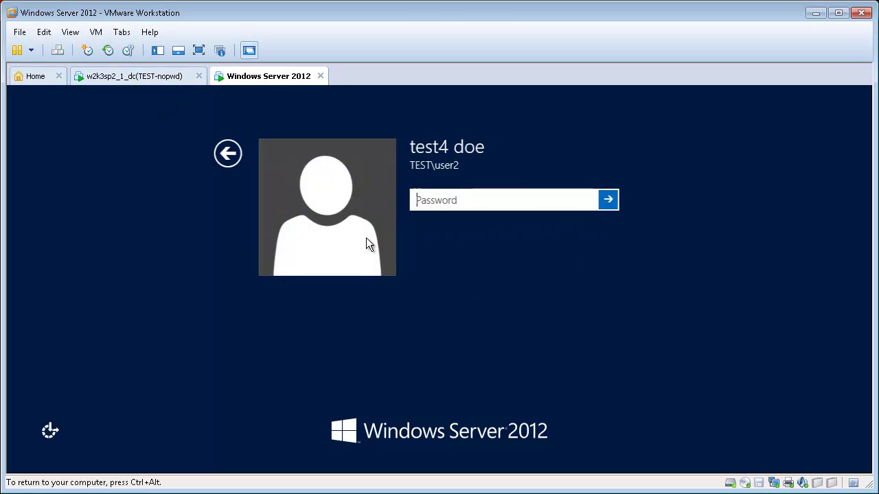
{"action": "type", "text": "pa"}
{"action": "key", "text": "Return"}
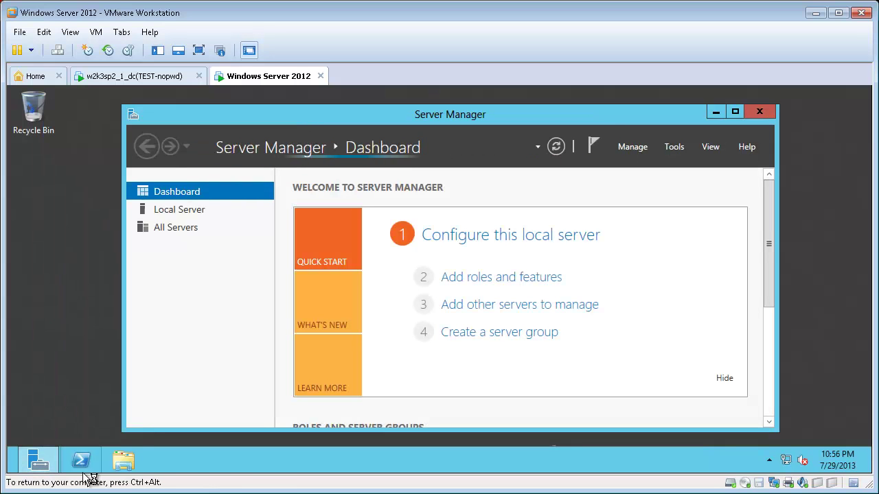
Open the mapped X: network drive (\\dc\allshare) in File Explorer to see the home-directory file.
{"action": "left_click", "coordinate": [124, 467]}
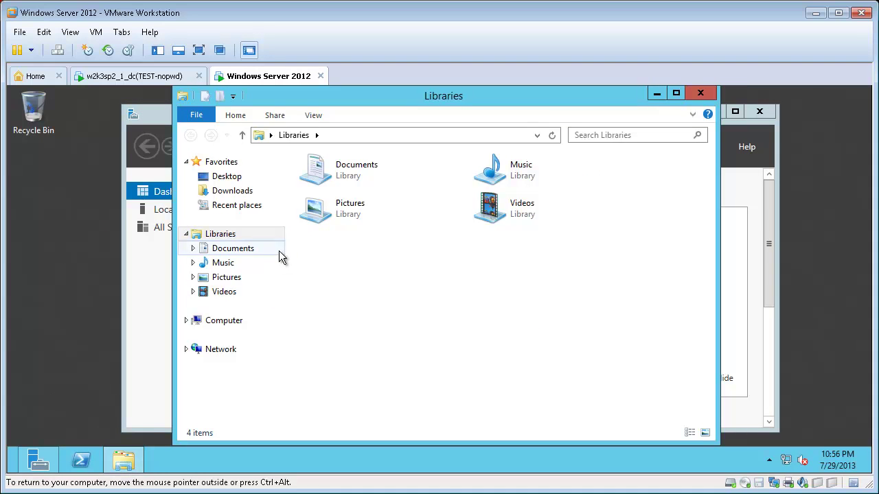
{"action": "left_click", "coordinate": [186, 321]}
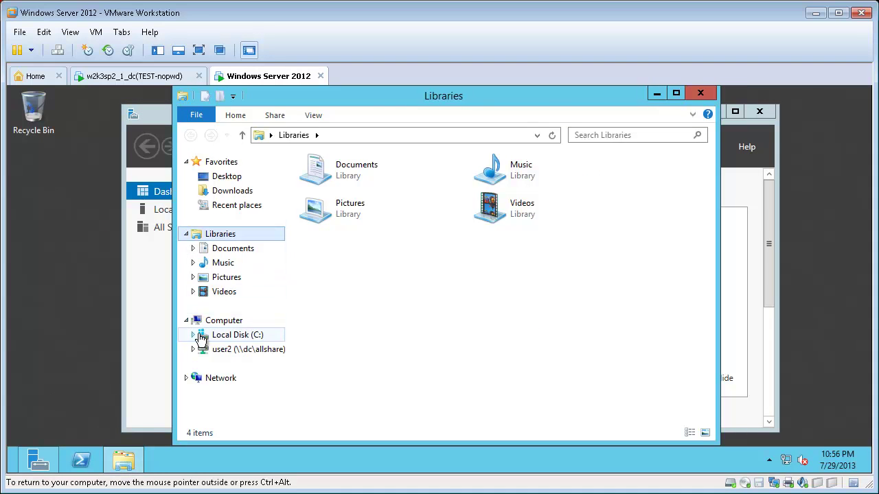
{"action": "left_click", "coordinate": [221, 351]}
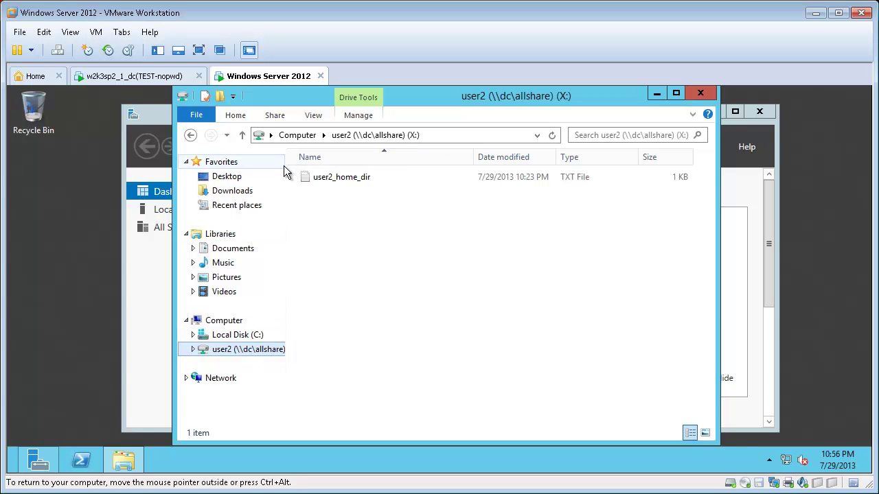
{"action": "left_click_drag", "start_coordinate": [287, 166], "coordinate": [336, 168]}
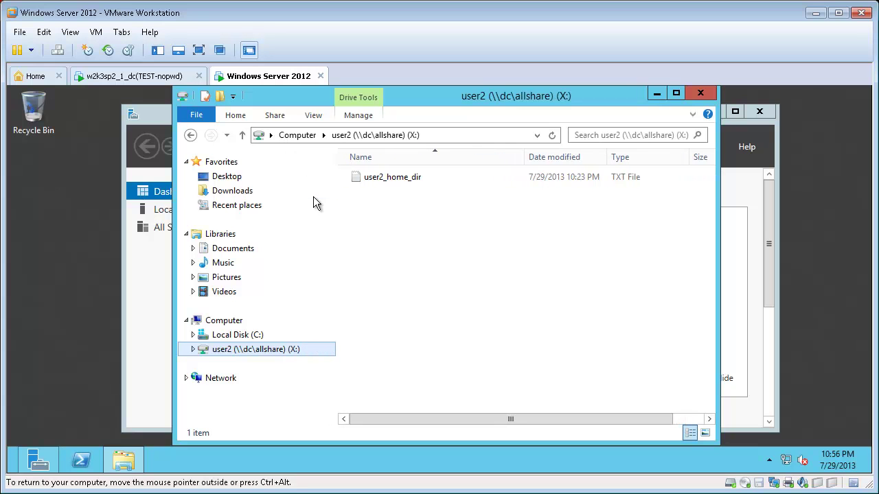
{"action": "left_click", "coordinate": [229, 321]}
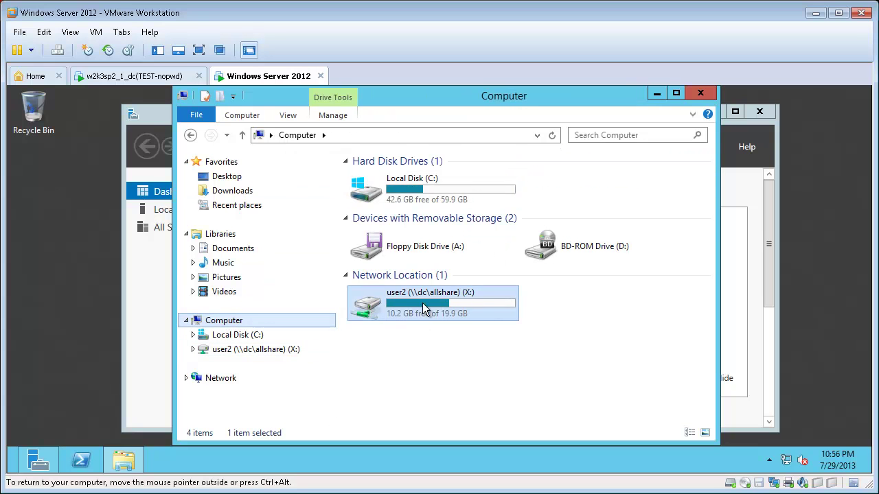
{"action": "mouse_move", "coordinate": [430, 297]}
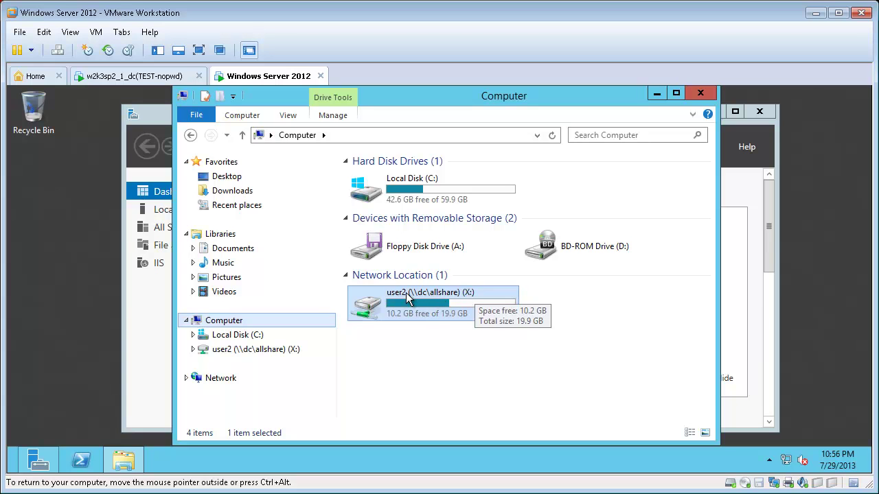
{"action": "double_click", "coordinate": [404, 313]}
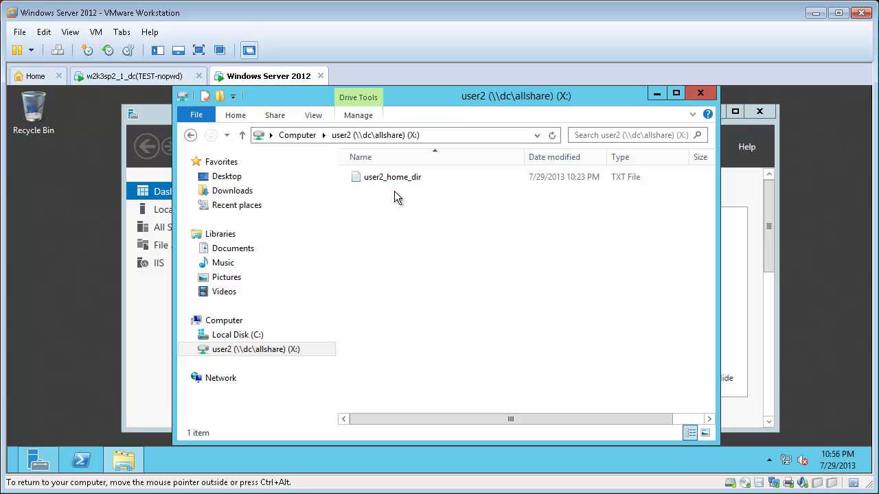
{"action": "key", "text": "ctrl+alt"}
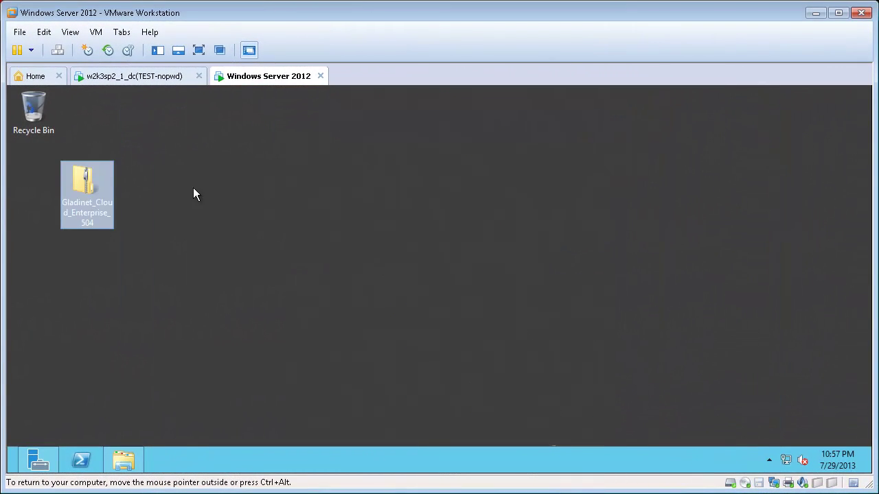
Extract all files from the Gladinet_Cloud_Enterprise_504 archive to the suggested desktop folder.
{"action": "double_click", "coordinate": [82, 184]}
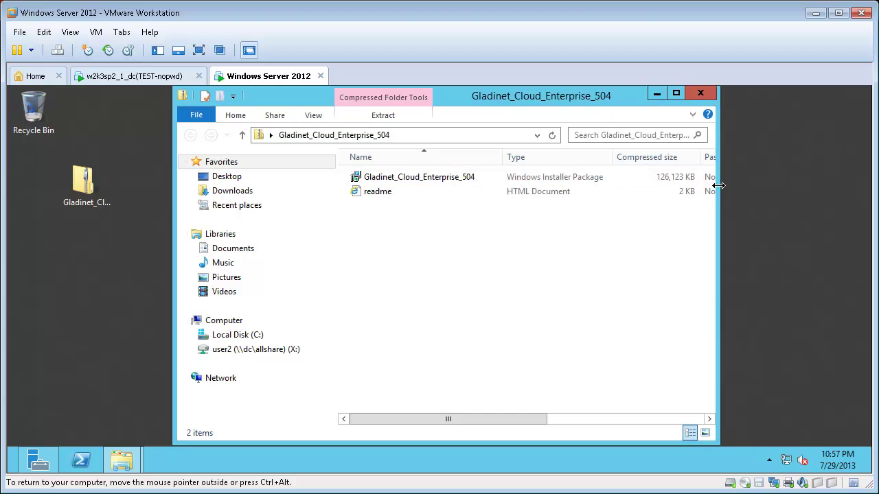
{"action": "left_click_drag", "start_coordinate": [718, 187], "coordinate": [835, 196]}
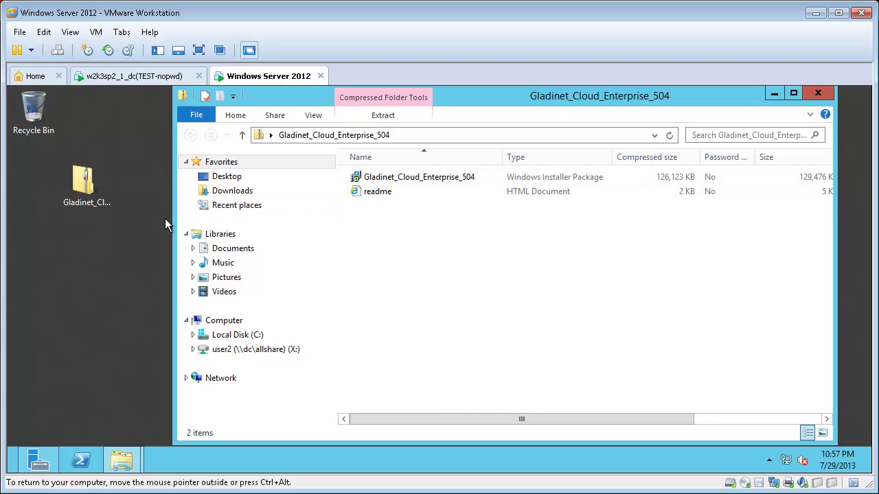
{"action": "left_click", "coordinate": [381, 116]}
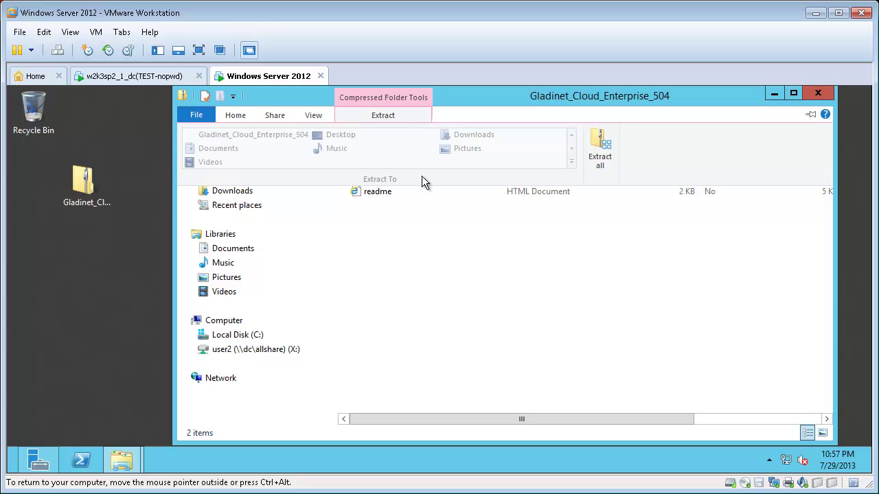
{"action": "left_click", "coordinate": [600, 145]}
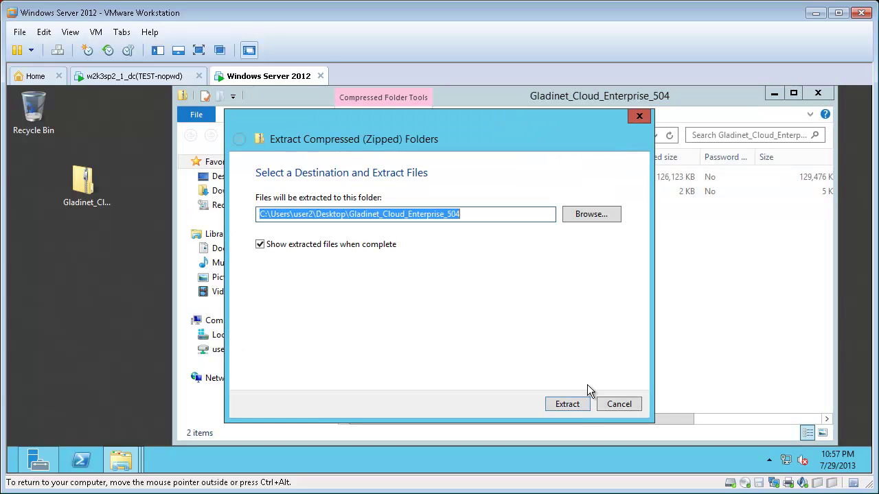
{"action": "left_click", "coordinate": [576, 404]}
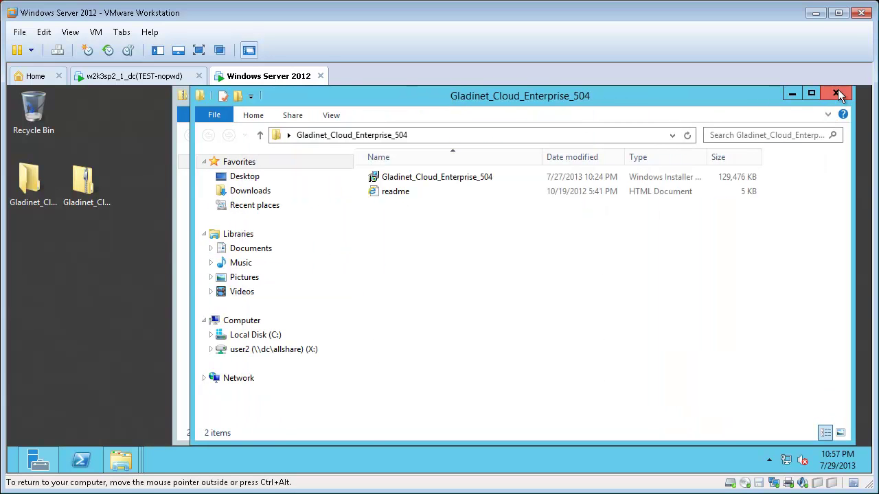
Close both Explorer windows and open the extracted Gladinet_Cloud_Enterprise_504 desktop folder.
{"action": "left_click", "coordinate": [835, 93]}
{"action": "left_click", "coordinate": [817, 93]}
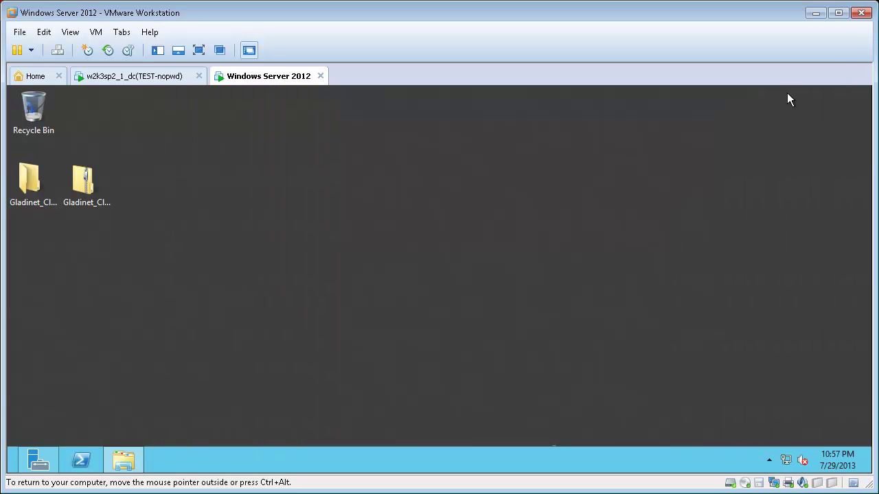
{"action": "left_click", "coordinate": [46, 185]}
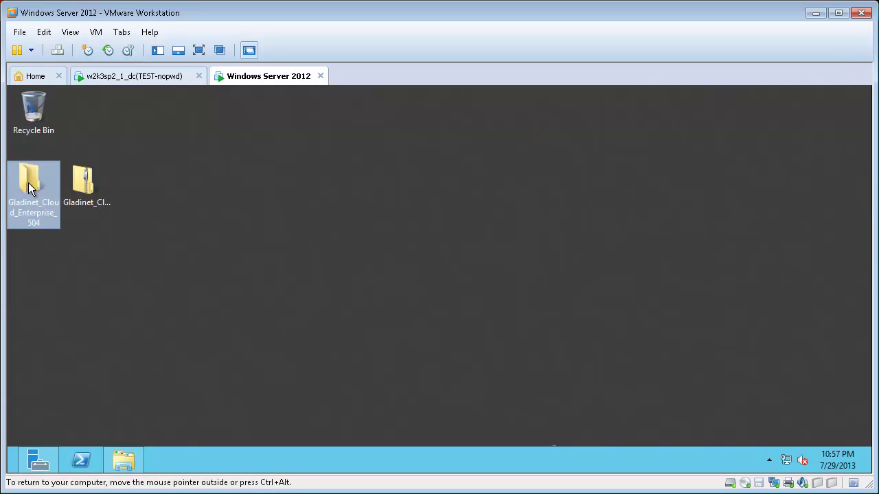
{"action": "double_click", "coordinate": [29, 185]}
Run the Gladinet Cloud Enterprise .msi with the default Program Files folder for Everyone.
{"action": "left_click", "coordinate": [233, 180]}
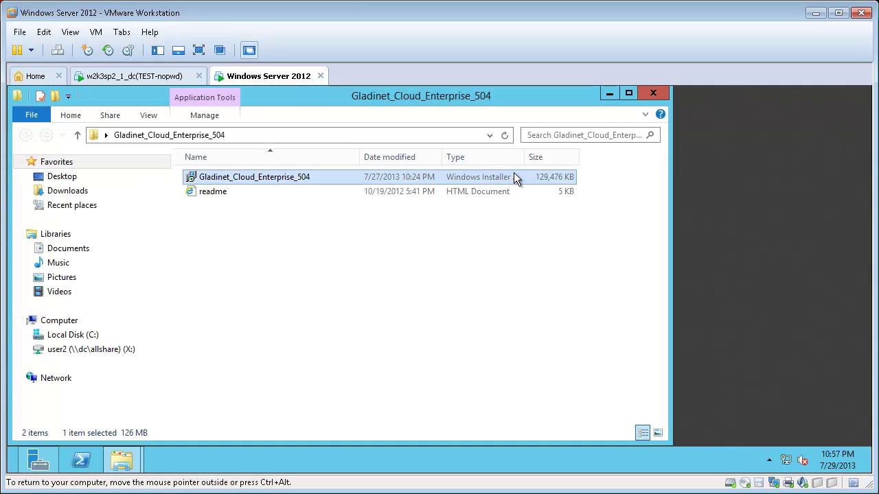
{"action": "double_click", "coordinate": [307, 179]}
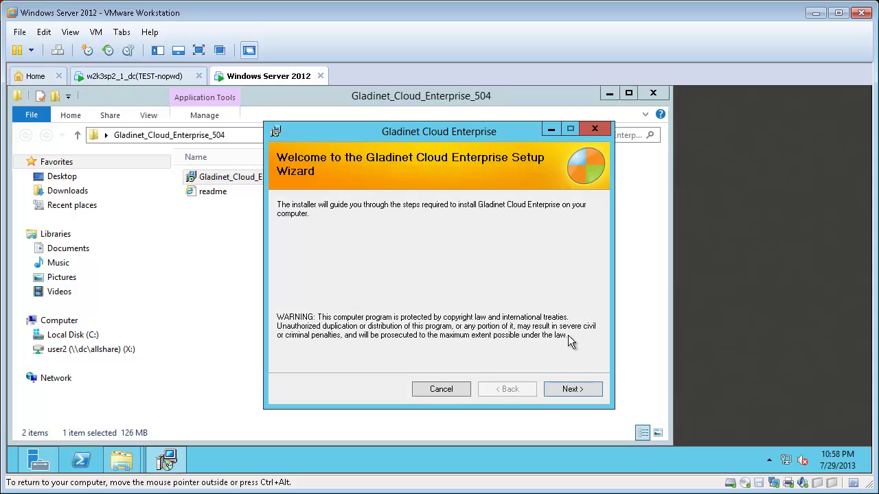
{"action": "left_click", "coordinate": [576, 390]}
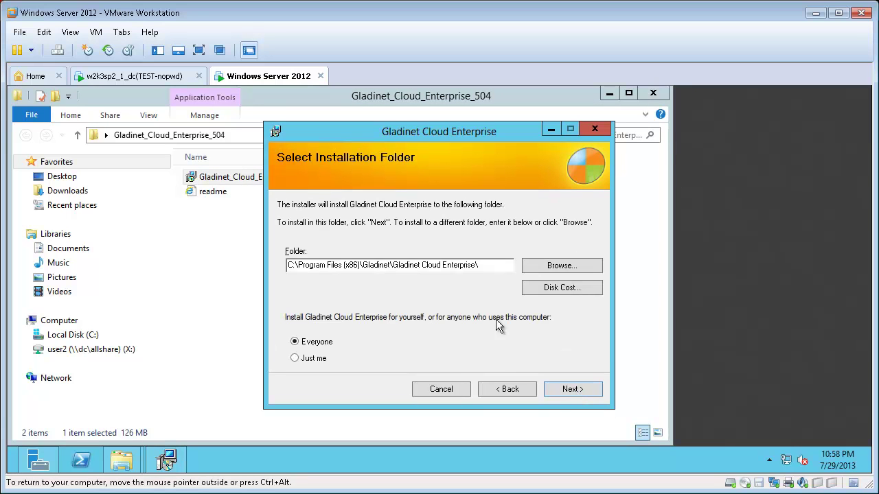
{"action": "left_click", "coordinate": [571, 390]}
{"action": "left_click", "coordinate": [570, 389]}
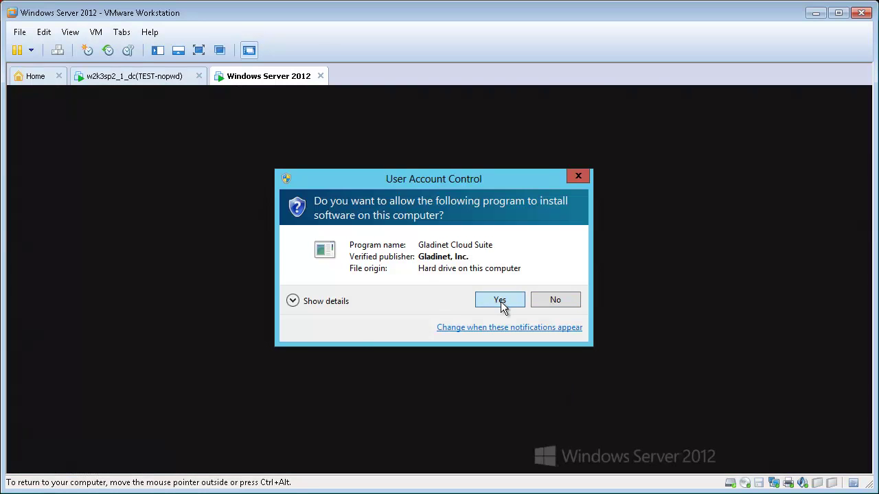
Approve the User Account Control prompt so the files install and Database Connection Settings appear.
{"action": "left_click", "coordinate": [499, 302]}
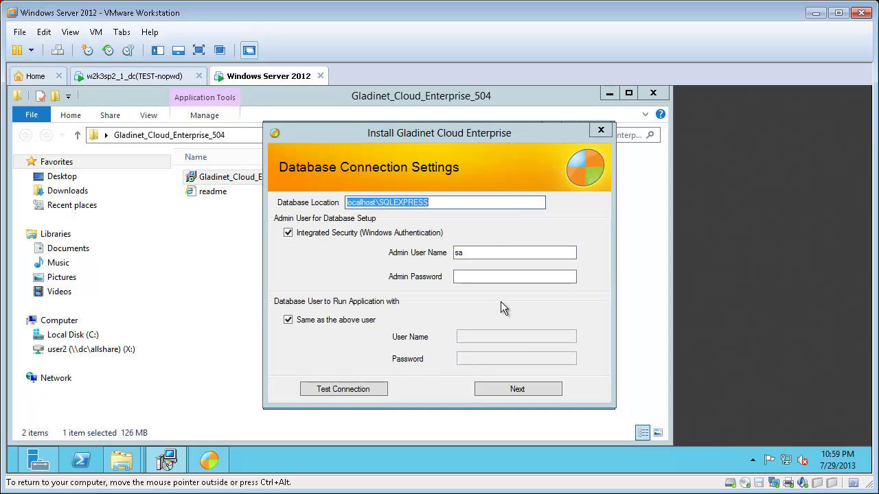
Test the localhost\SQLEXPRESS connection for a Good Connection, then continue to Installation Complete.
{"action": "left_click", "coordinate": [350, 390]}
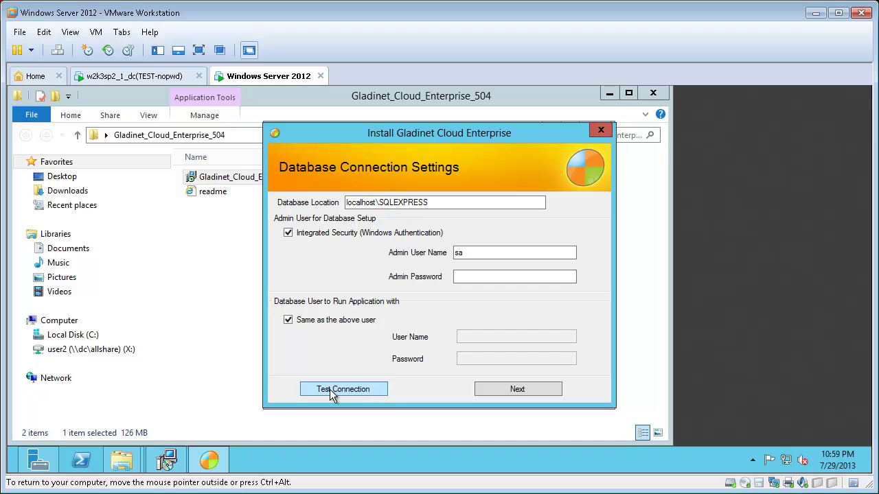
{"action": "left_click", "coordinate": [330, 389]}
{"action": "left_click", "coordinate": [533, 389]}
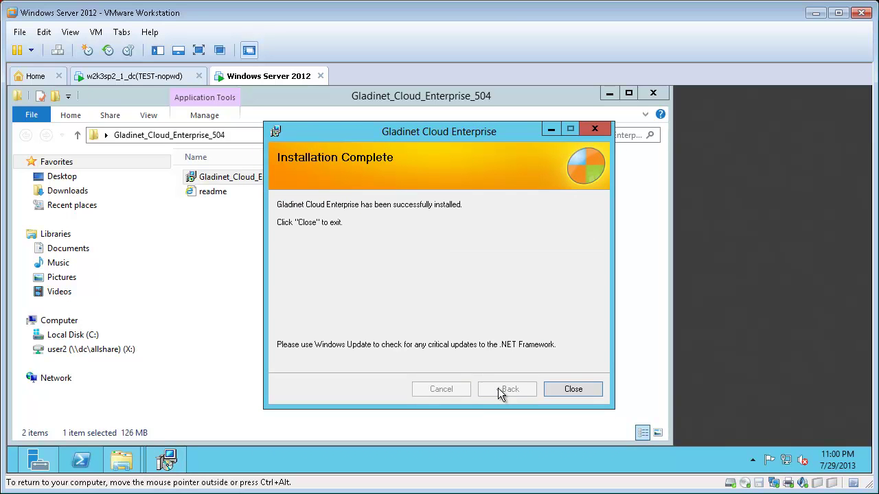
Close the finished installer and accept restarting the server now.
{"action": "left_click", "coordinate": [591, 394]}
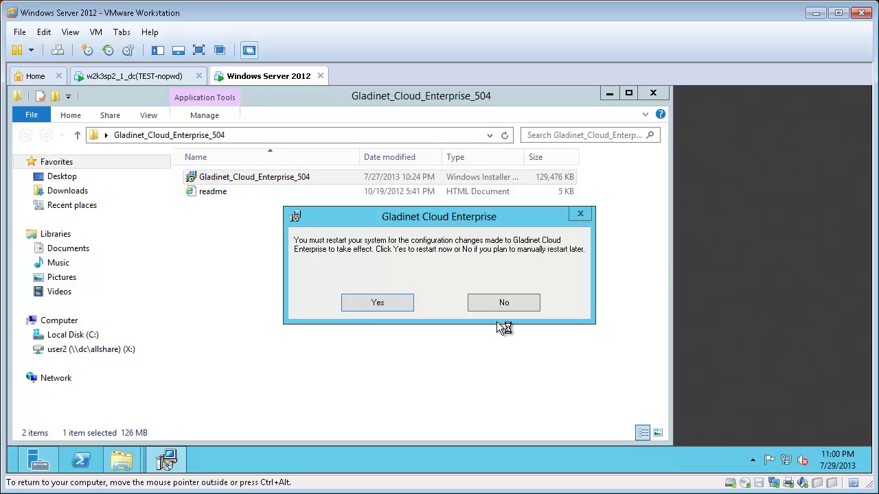
{"action": "left_click", "coordinate": [383, 302]}
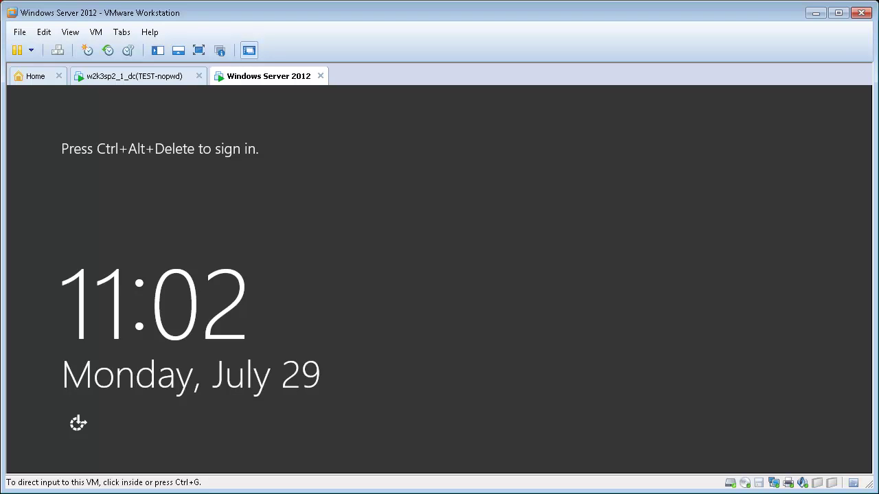
Sign back in to the Windows Server 2012 domain account with Ctrl+Alt+Del and the password.
{"action": "left_click", "coordinate": [101, 37]}
{"action": "left_click", "coordinate": [151, 100]}
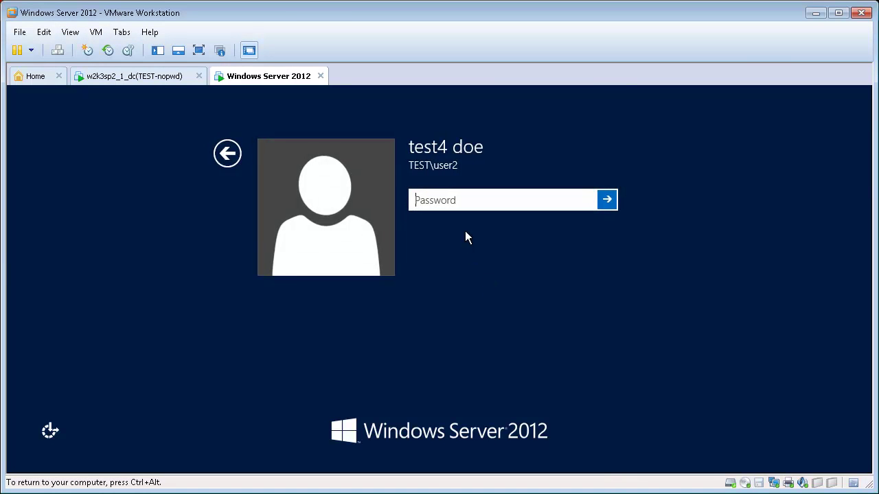
{"action": "type", "text": "**"}
{"action": "key", "text": "Return"}
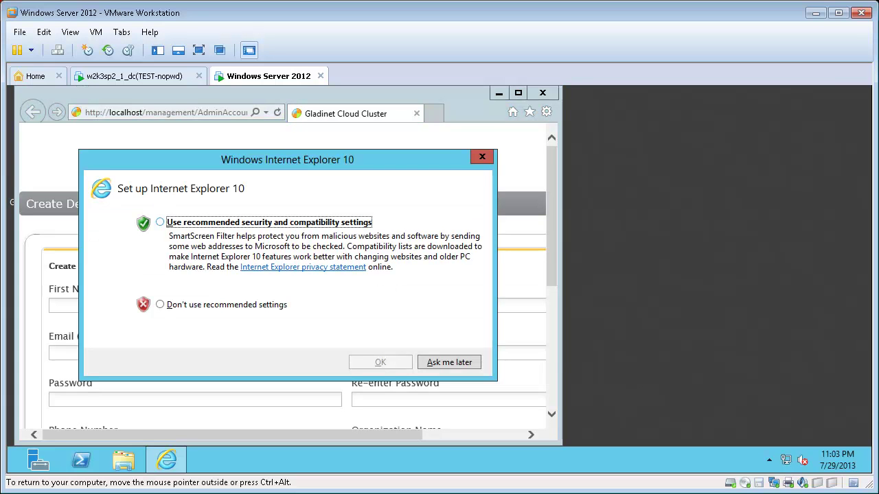
Accept the recommended IE10 security settings, dismiss the first-run setup and maximize the browser.
{"action": "left_click", "coordinate": [240, 223]}
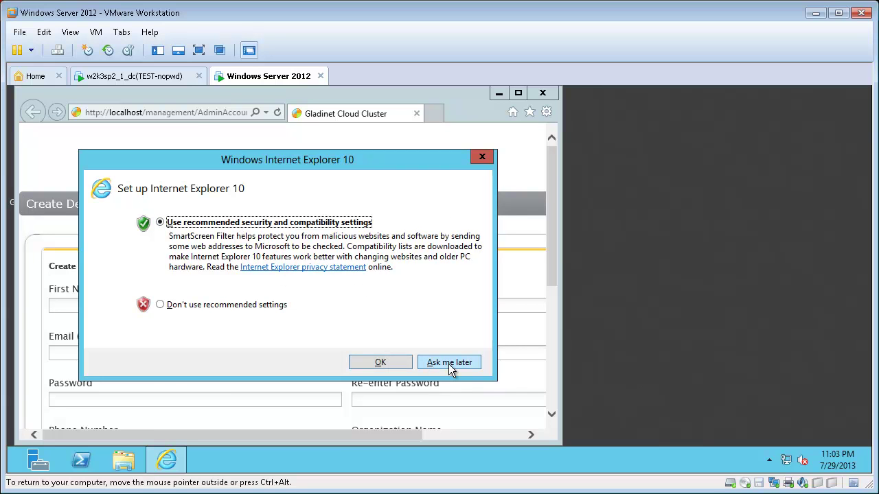
{"action": "left_click", "coordinate": [381, 363]}
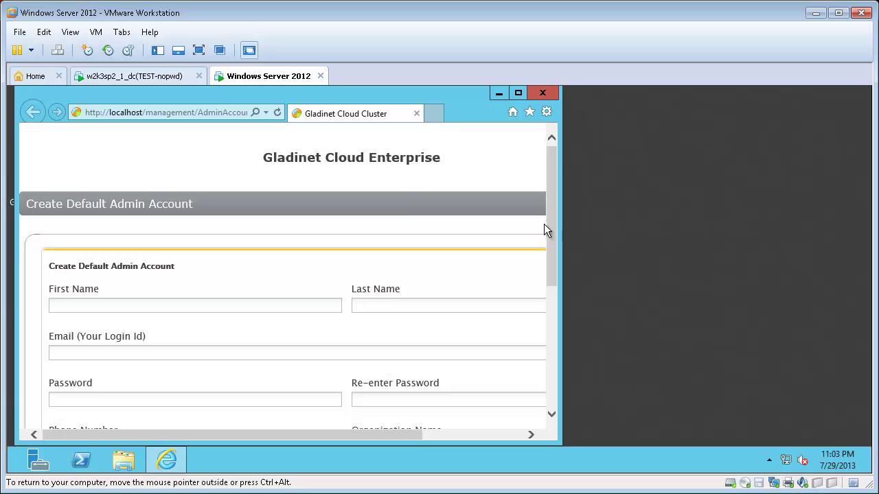
{"action": "left_click", "coordinate": [518, 95]}
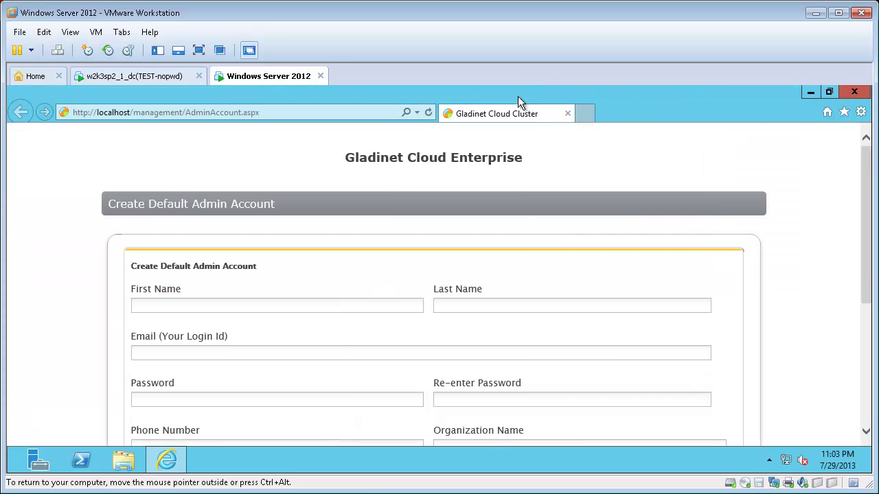
Enter the admin's first and last name, login e-mail, and the password twice.
{"action": "left_click", "coordinate": [302, 304]}
{"action": "type", "text": "joe"}
{"action": "key", "text": "Tab"}
{"action": "type", "text": "admin"}
{"action": "key", "text": "Tab"}
{"action": "key", "text": "Tab"}
{"action": "type", "text": "••"}
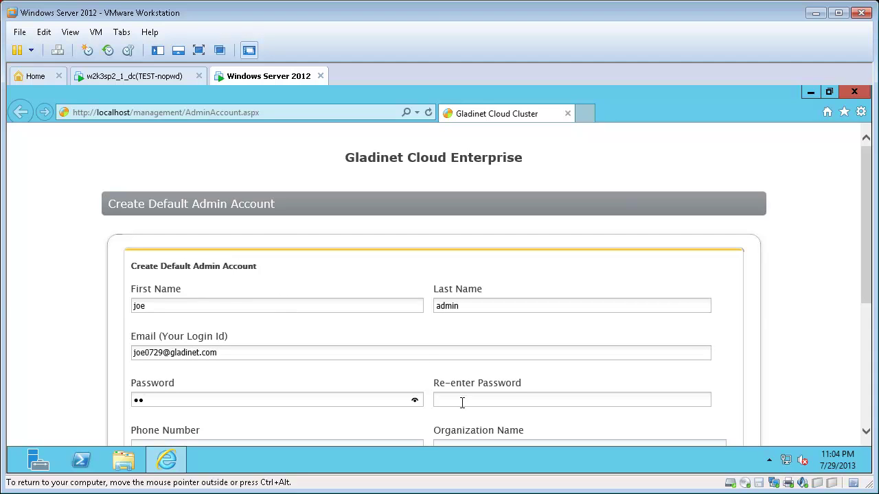
{"action": "left_click", "coordinate": [461, 402]}
{"action": "type", "text": "••"}
Add the phone number and organization ACME, accept the terms, and submit the account.
{"action": "left_click_drag", "start_coordinate": [863, 223], "coordinate": [862, 317]}
{"action": "left_click", "coordinate": [162, 272]}
{"action": "type", "text": "123"}
{"action": "left_click", "coordinate": [458, 271]}
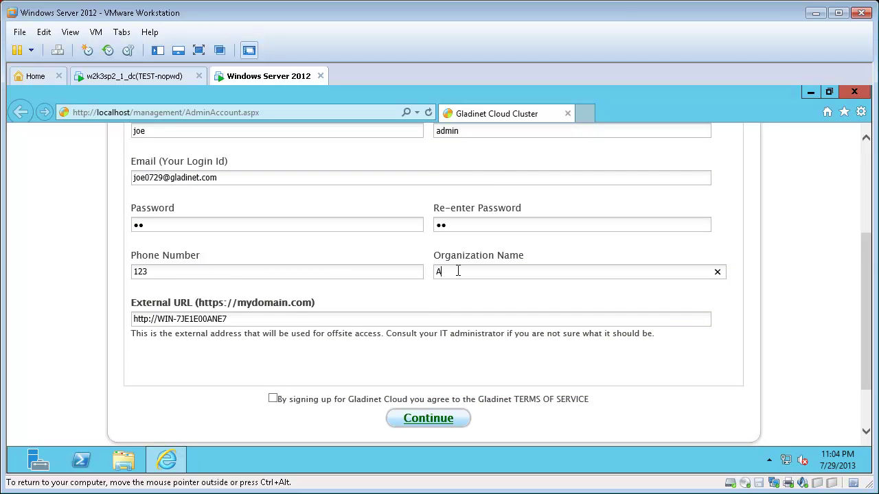
{"action": "type", "text": "ACME"}
{"action": "left_click", "coordinate": [273, 398]}
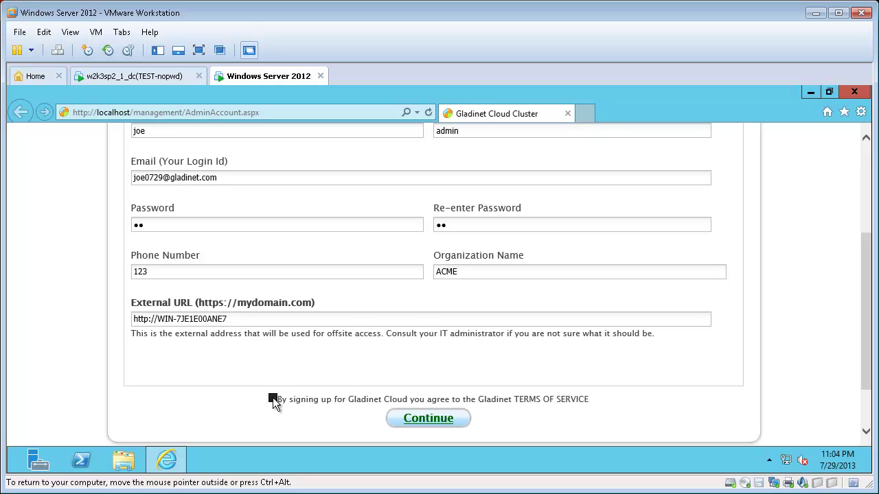
{"action": "left_click", "coordinate": [443, 422]}
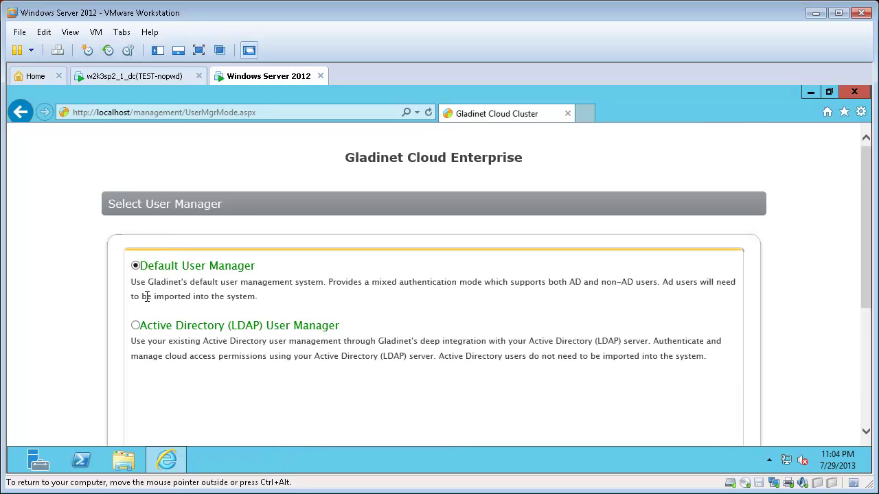
Choose Active Directory (LDAP) user management at 192.168.2.150:389 with domain name test.gladinet.com.
{"action": "left_click", "coordinate": [136, 326]}
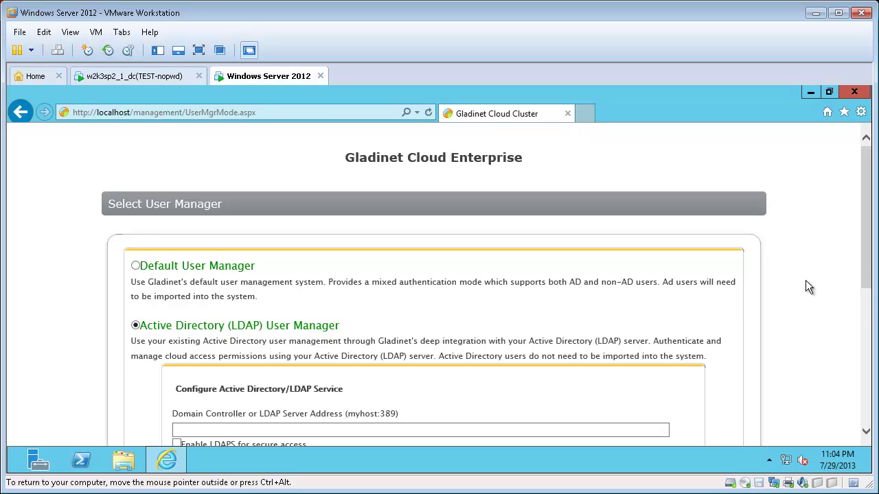
{"action": "left_click_drag", "start_coordinate": [863, 232], "coordinate": [845, 294]}
{"action": "left_click", "coordinate": [195, 282]}
{"action": "type", "text": "192.1"}
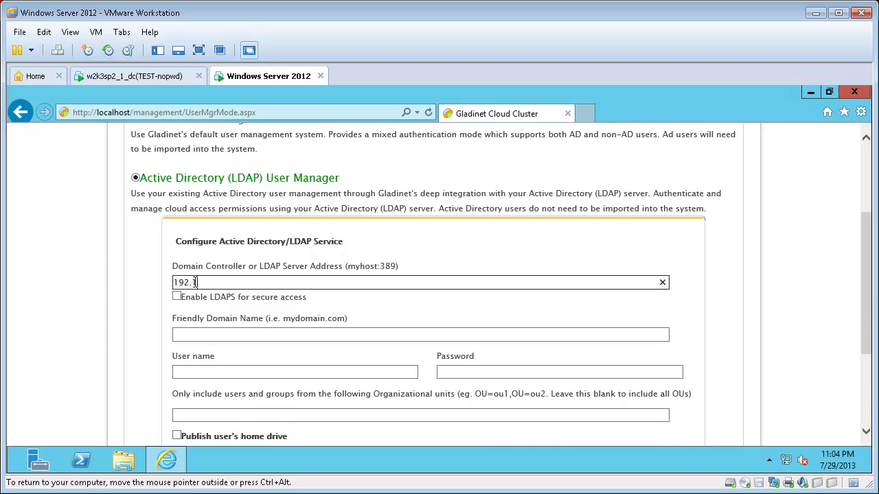
{"action": "type", "text": "68.2.150:389"}
{"action": "left_click", "coordinate": [220, 334]}
{"action": "type", "text": "test.gladinet.com"}
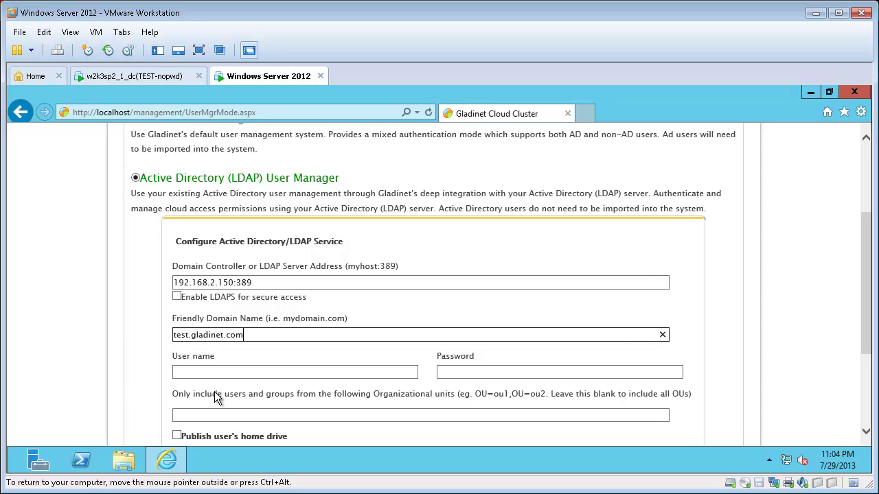
Enter administrator directory credentials and enable 'Publish user's home drive'.
{"action": "left_click", "coordinate": [209, 370]}
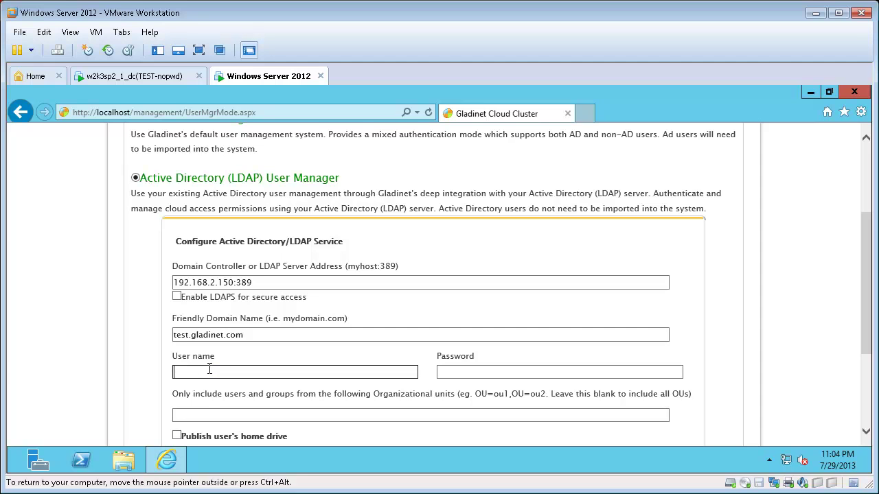
{"action": "type", "text": "administrator"}
{"action": "key", "text": "Tab"}
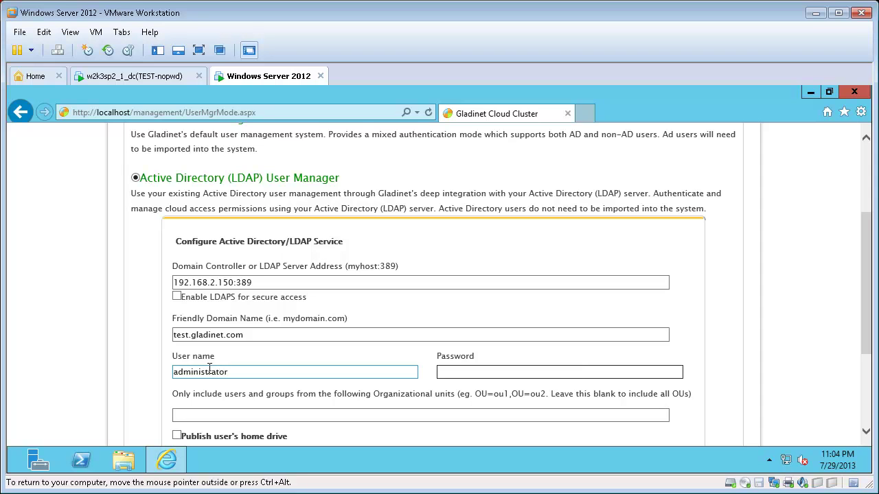
{"action": "type", "text": "*************"}
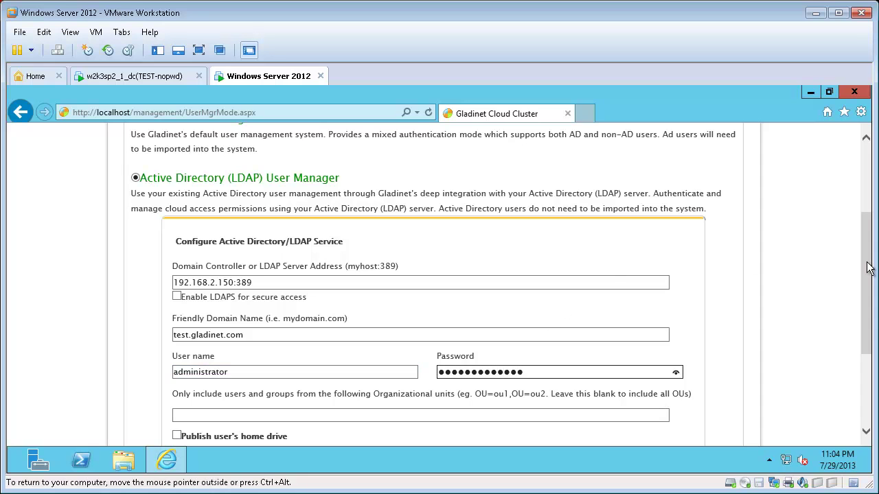
{"action": "left_click_drag", "start_coordinate": [867, 269], "coordinate": [870, 304]}
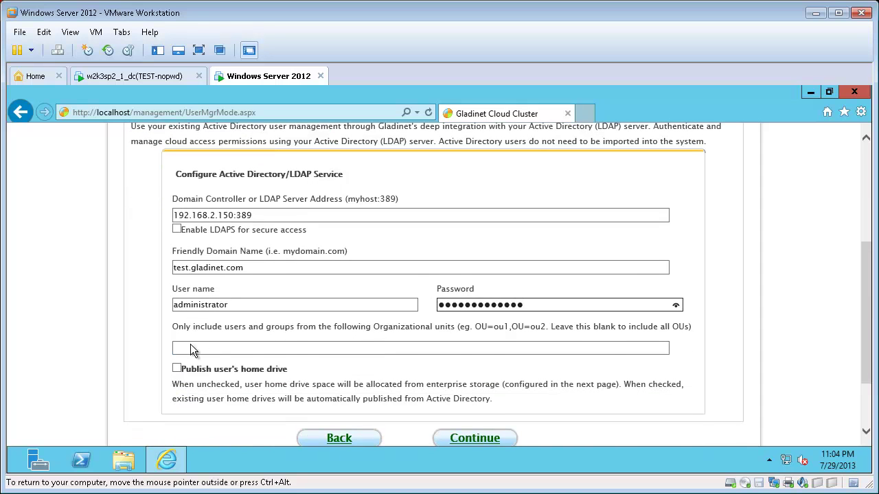
{"action": "left_click", "coordinate": [177, 368]}
{"action": "left_click_drag", "start_coordinate": [865, 287], "coordinate": [865, 308]}
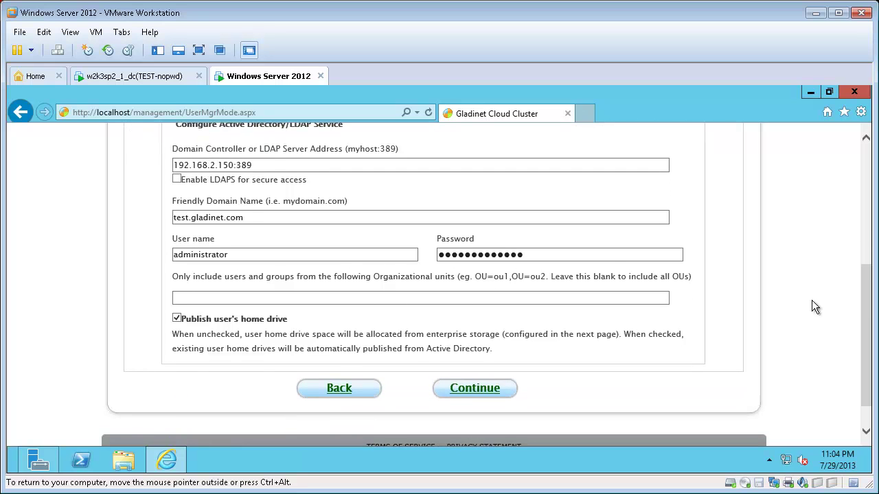
Continue to the Configure Storage Backend page, then bring up a File Explorer window.
{"action": "left_click", "coordinate": [482, 389]}
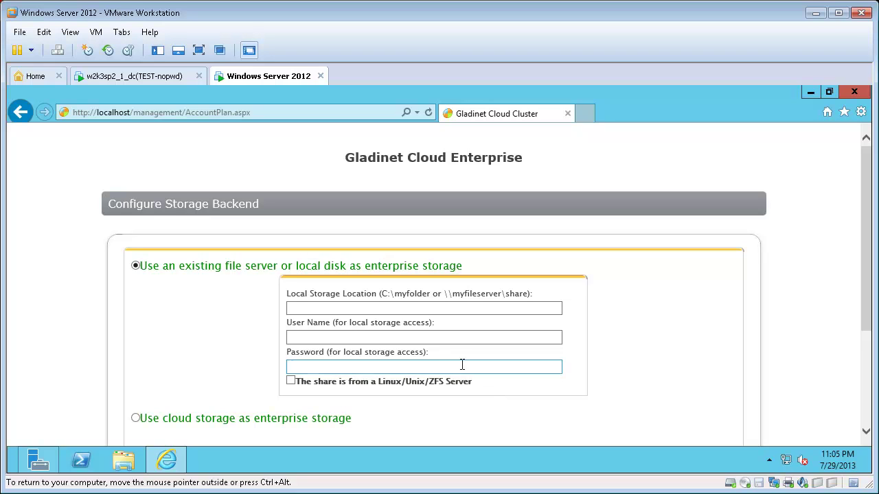
{"action": "left_click", "coordinate": [400, 331]}
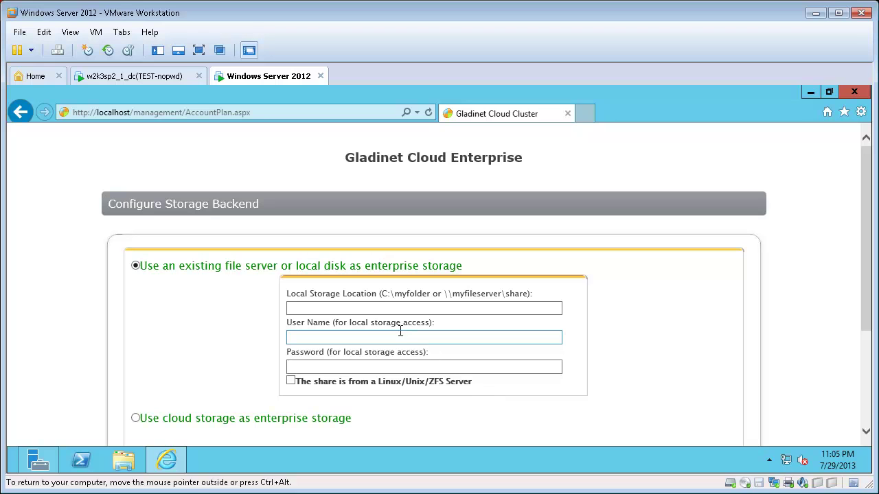
{"action": "left_click", "coordinate": [348, 311]}
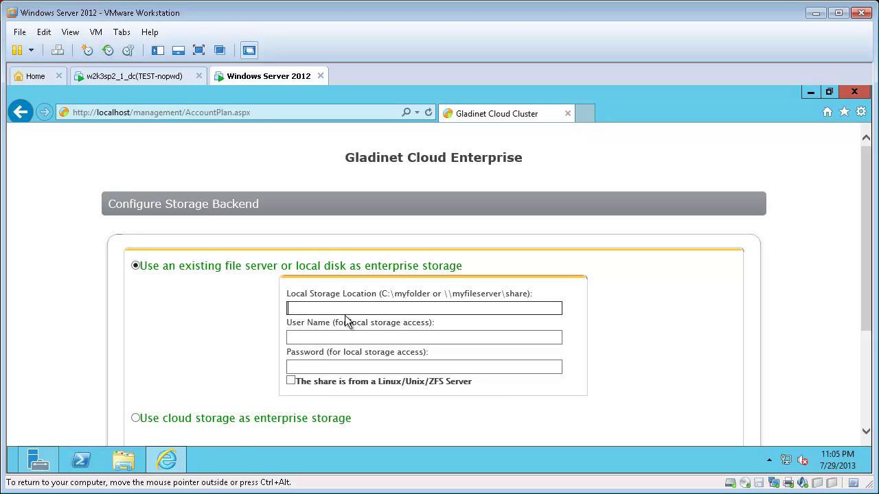
{"action": "left_click", "coordinate": [127, 461]}
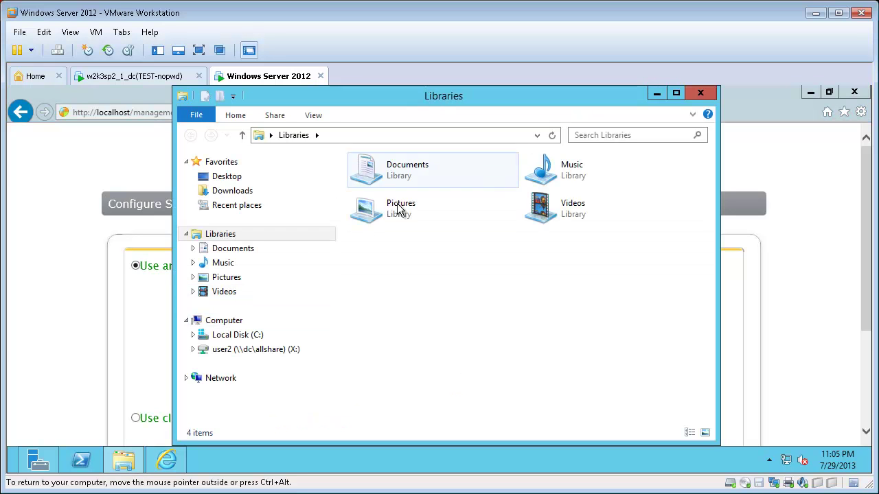
Create and open an empty 'myfolder' folder on Local Disk (C:), then close Explorer.
{"action": "left_click", "coordinate": [250, 335]}
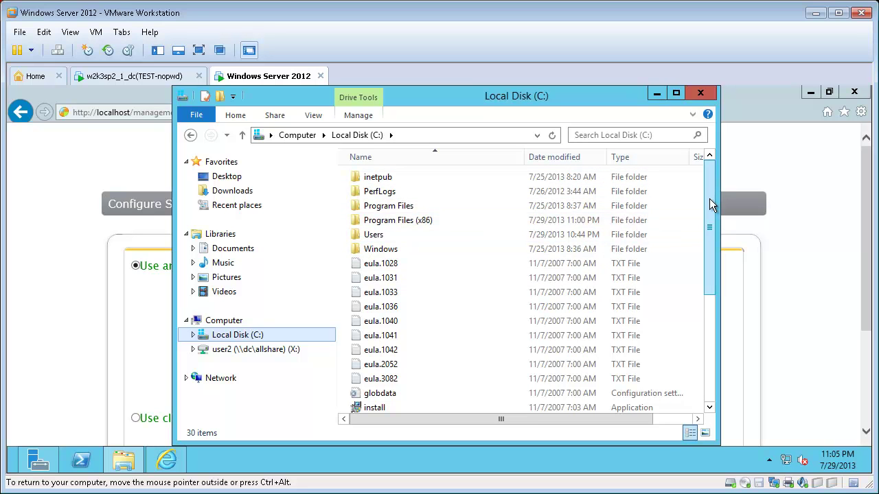
{"action": "left_click_drag", "start_coordinate": [709, 199], "coordinate": [714, 374]}
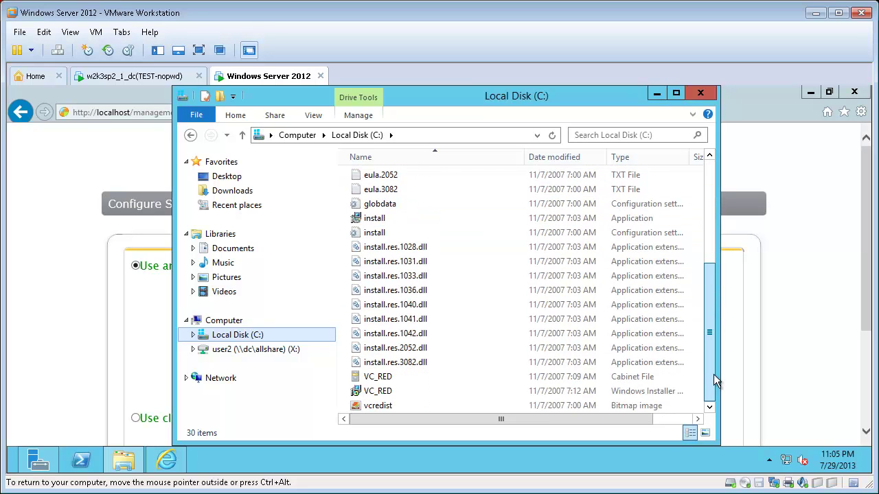
{"action": "right_click", "coordinate": [484, 296]}
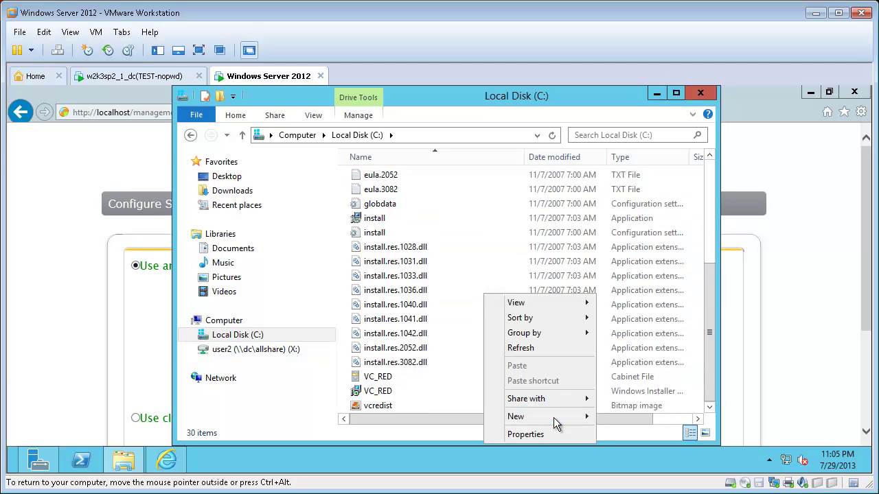
{"action": "mouse_move", "coordinate": [553, 418]}
{"action": "left_click", "coordinate": [630, 416]}
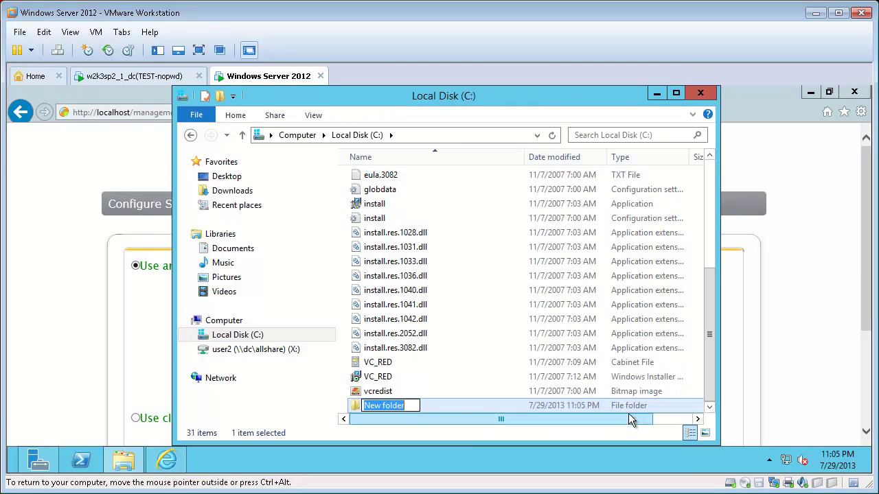
{"action": "type", "text": "myfolder"}
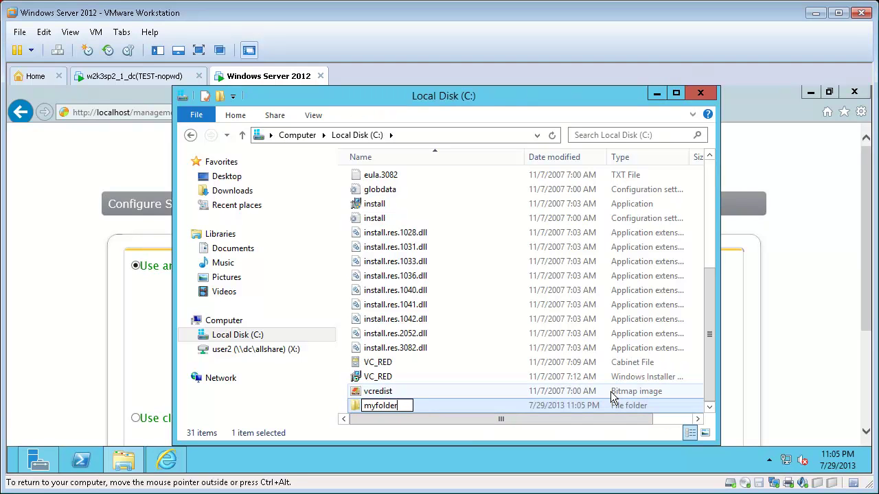
{"action": "key", "text": "Return"}
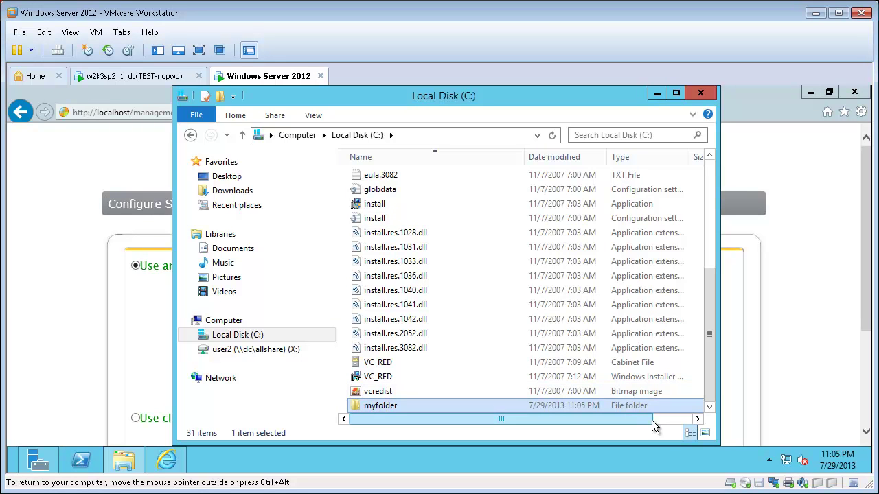
{"action": "double_click", "coordinate": [419, 404]}
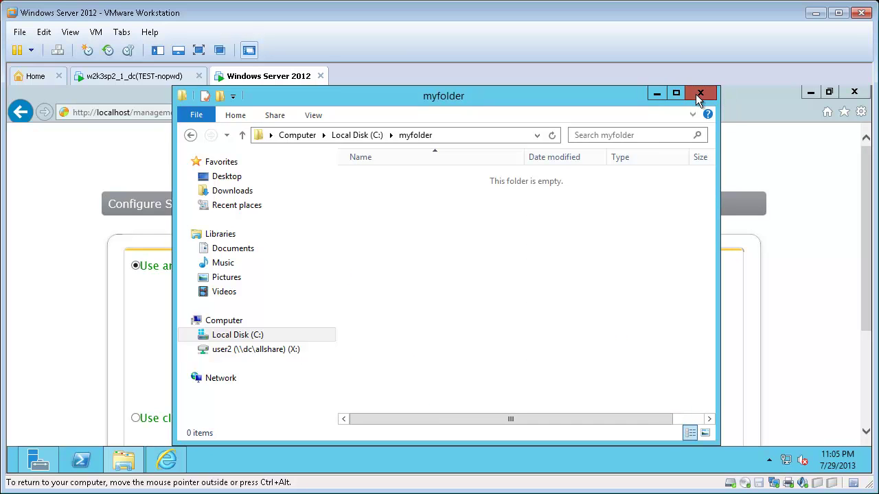
{"action": "left_click", "coordinate": [698, 95]}
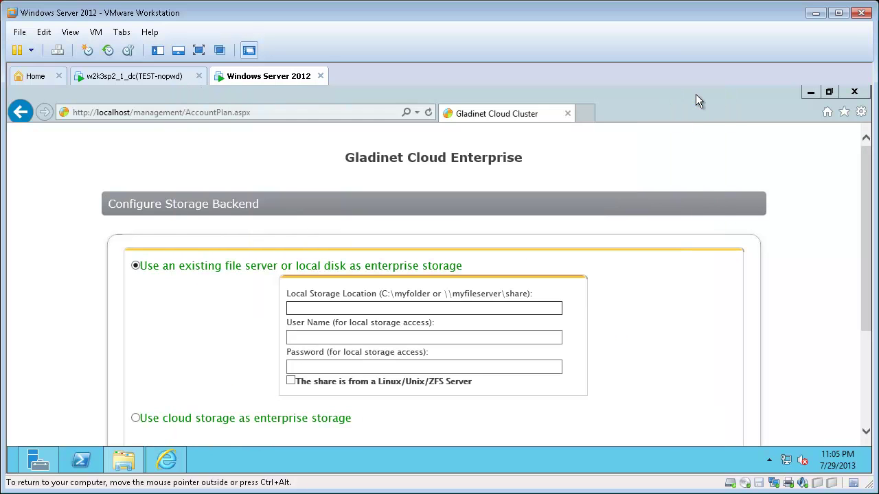
Set c:\myfolder as the local storage location with the domain user's name and password.
{"action": "left_click", "coordinate": [329, 309]}
{"action": "type", "text": "c:\\myfolder"}
{"action": "left_click", "coordinate": [302, 338]}
{"action": "left_click", "coordinate": [314, 334]}
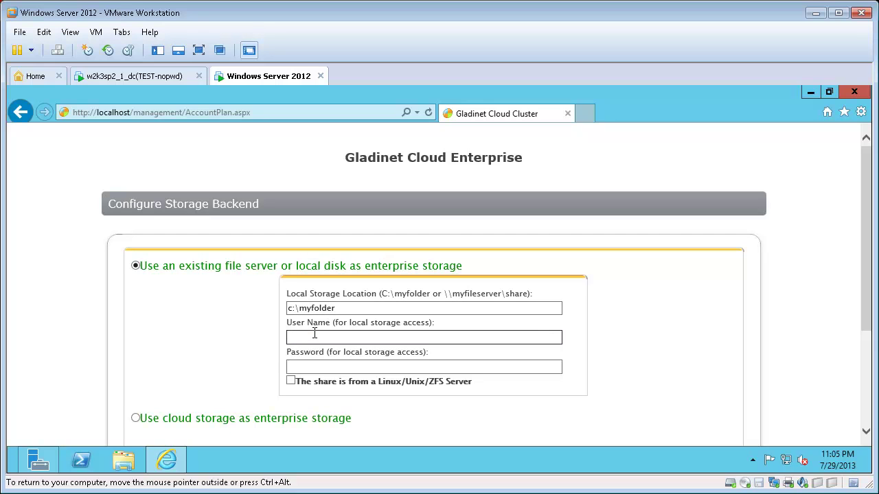
{"action": "type", "text": "test\\user2"}
{"action": "left_click", "coordinate": [328, 365]}
{"action": "type", "text": "pw"}
Submit the storage settings and skip the portal's welcome tour.
{"action": "left_click_drag", "start_coordinate": [862, 237], "coordinate": [867, 297]}
{"action": "left_click", "coordinate": [486, 394]}
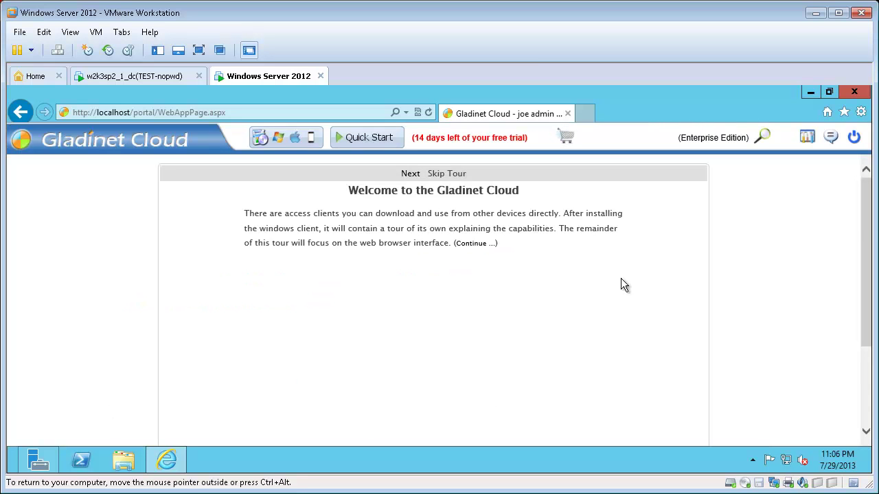
{"action": "left_click_drag", "start_coordinate": [865, 237], "coordinate": [843, 329]}
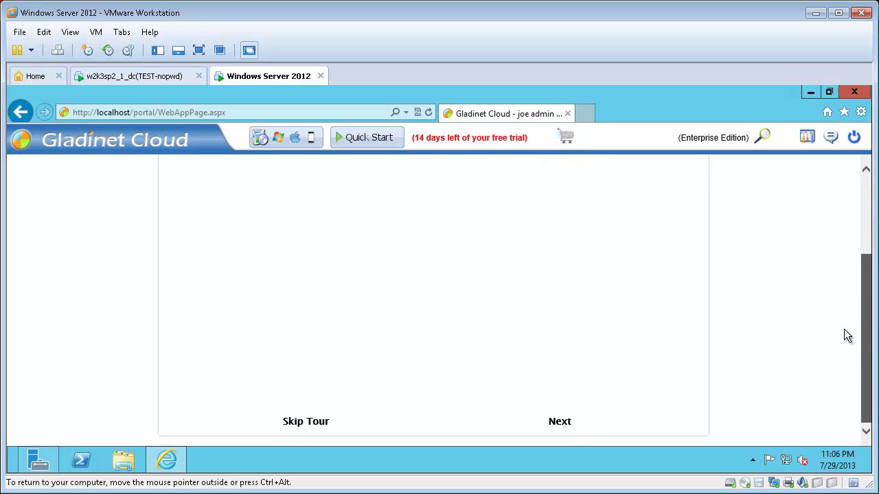
{"action": "left_click", "coordinate": [307, 421]}
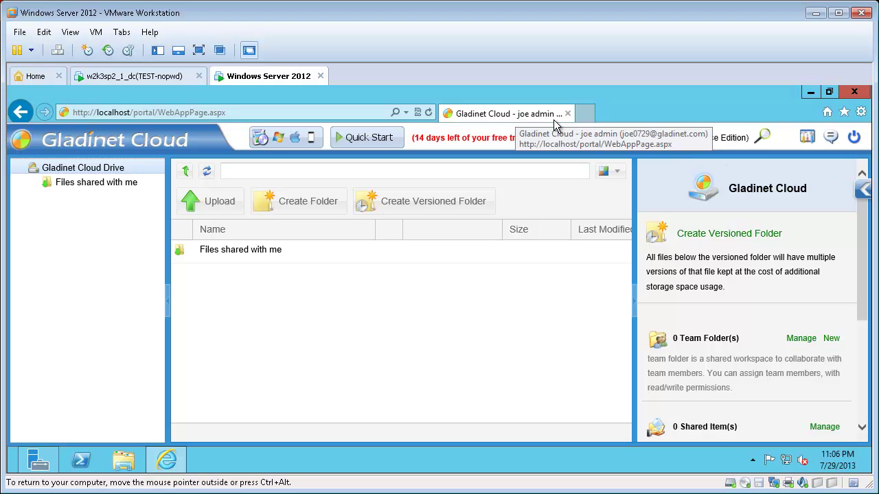
Log out, then sign in as the AD user via its principal name after the domain-style name fails.
{"action": "left_click", "coordinate": [852, 138]}
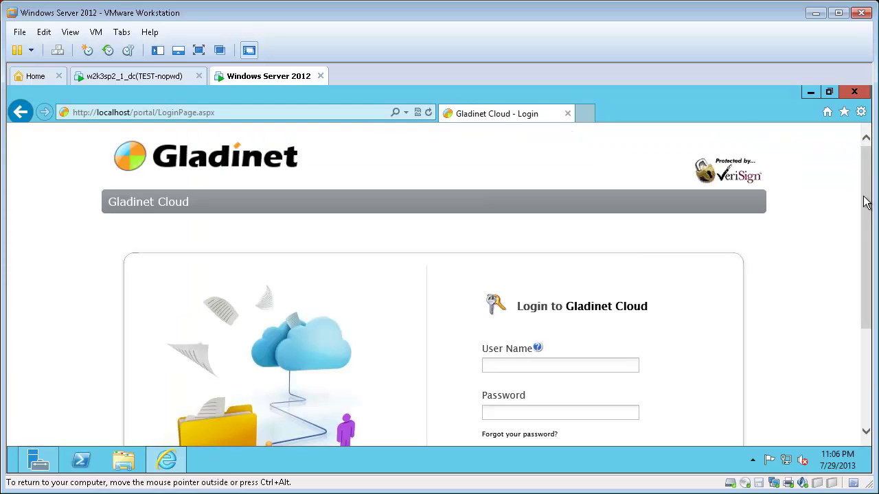
{"action": "left_click_drag", "start_coordinate": [865, 202], "coordinate": [769, 273]}
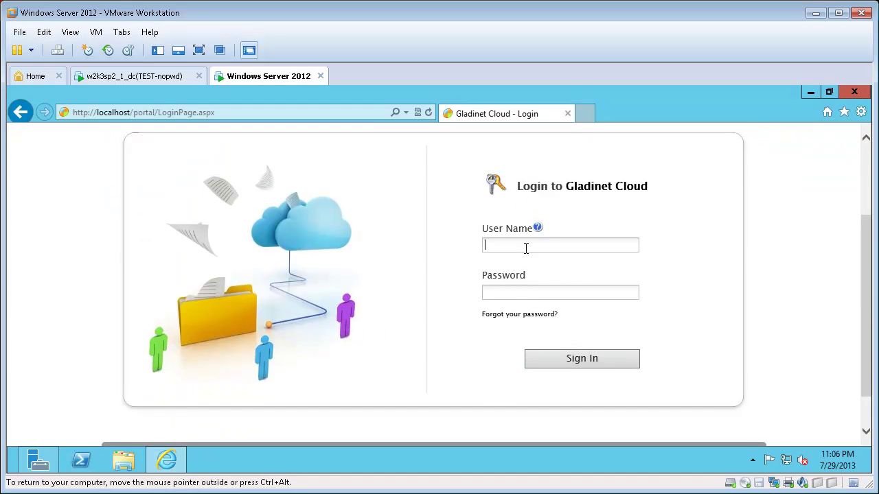
{"action": "type", "text": "test\\user2p"}
{"action": "left_click", "coordinate": [572, 359]}
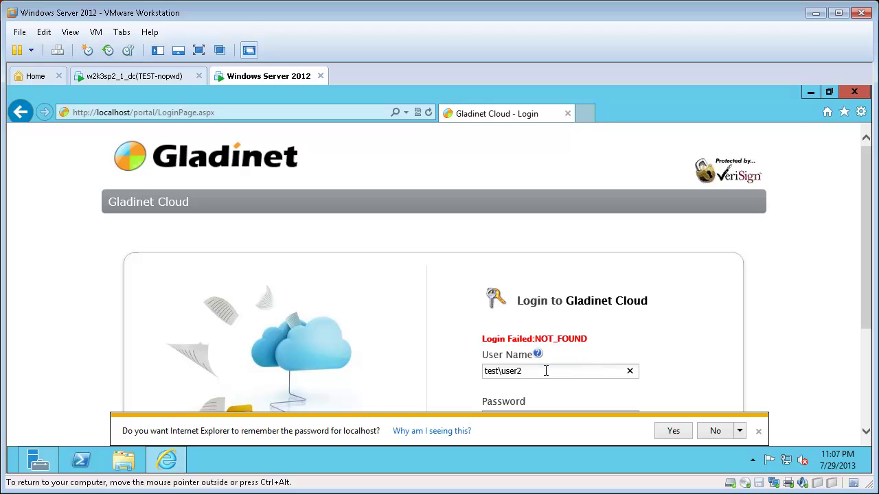
{"action": "key", "text": "BackSpace"}
{"action": "key", "text": "BackSpace"}
{"action": "key", "text": "BackSpace"}
{"action": "key", "text": "BackSpace"}
{"action": "key", "text": "BackSpace"}
{"action": "key", "text": "BackSpace"}
{"action": "key", "text": "BackSpace"}
{"action": "key", "text": "BackSpace"}
{"action": "key", "text": "BackSpace"}
{"action": "key", "text": "BackSpace"}
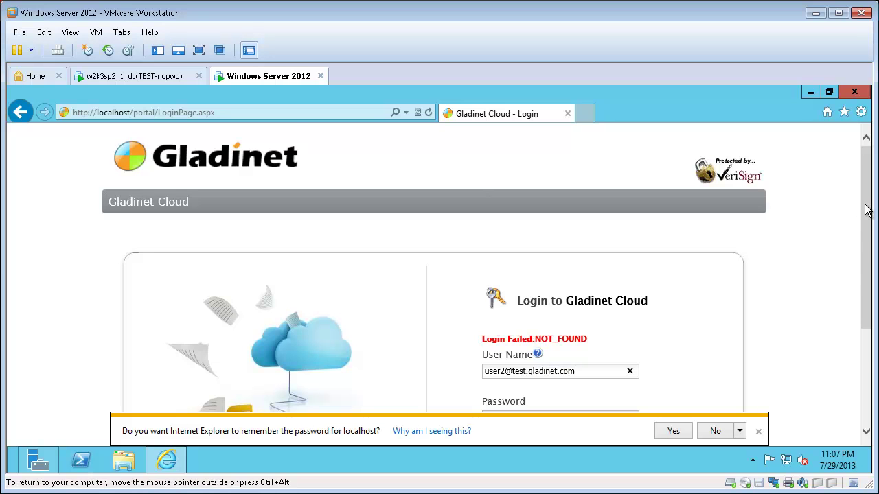
{"action": "left_click_drag", "start_coordinate": [865, 211], "coordinate": [730, 290]}
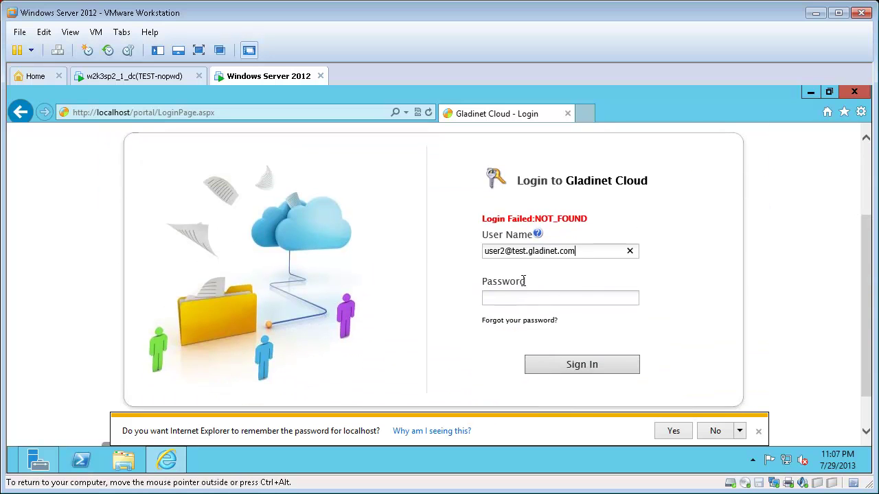
{"action": "left_click", "coordinate": [532, 300]}
{"action": "type", "text": "pw"}
{"action": "left_click", "coordinate": [563, 366]}
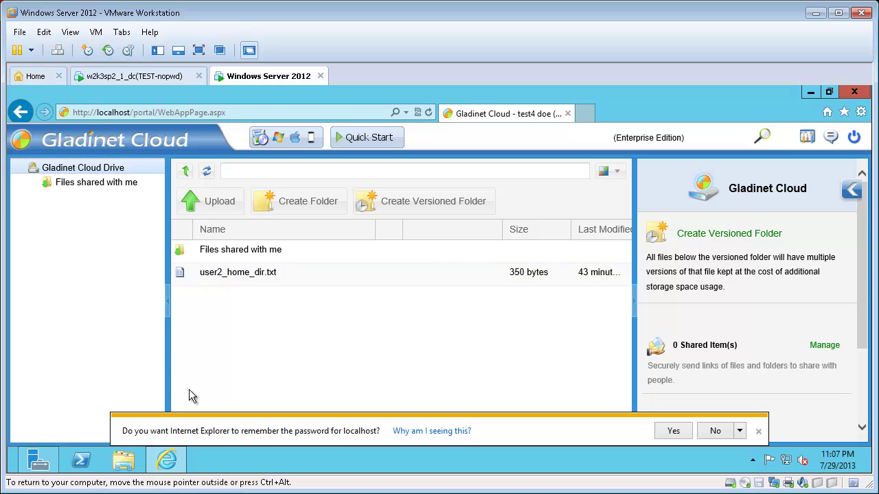
On the X: drive, create and open folder_created_traditional_way, then switch back to the Gladinet portal.
{"action": "left_click", "coordinate": [125, 463]}
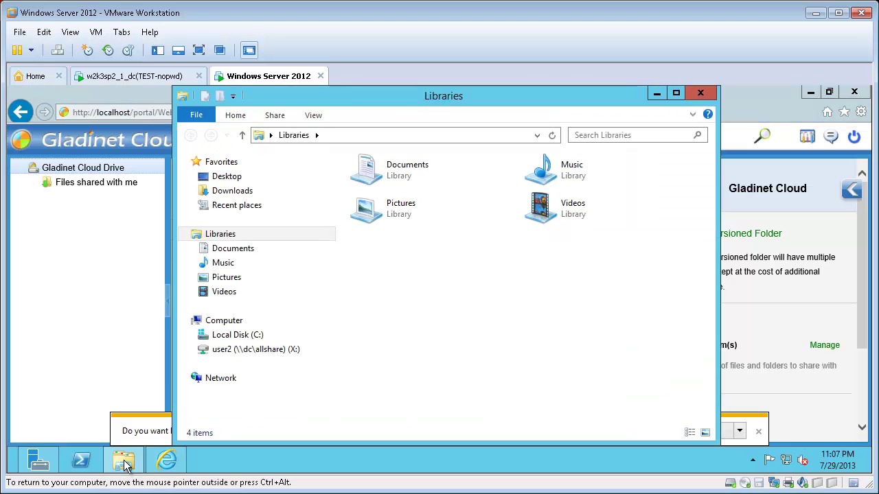
{"action": "left_click", "coordinate": [232, 350]}
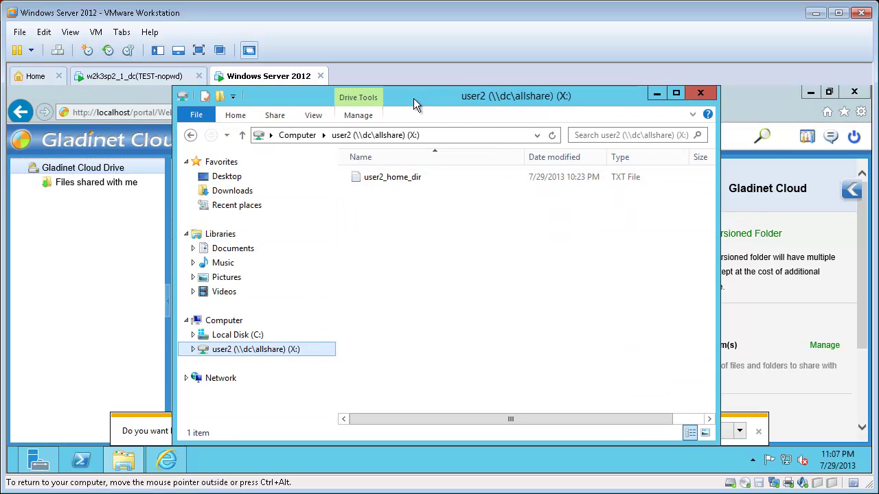
{"action": "left_click_drag", "start_coordinate": [413, 98], "coordinate": [474, 107]}
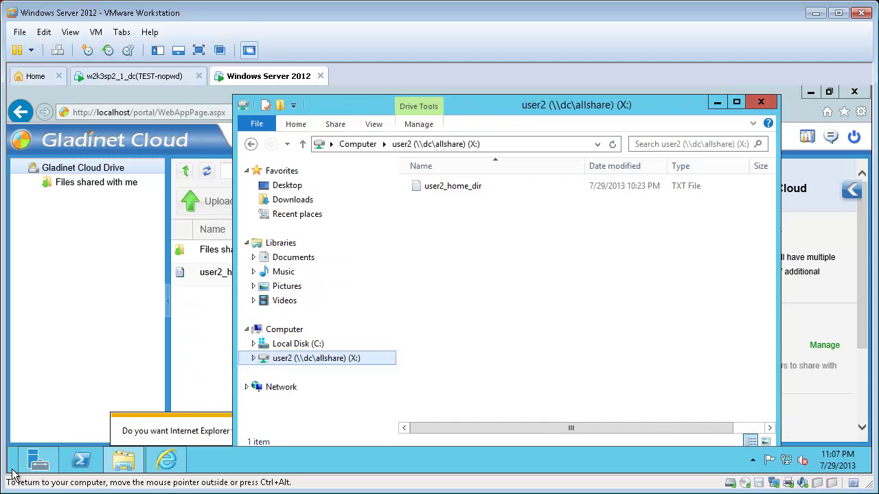
{"action": "right_click", "coordinate": [476, 223]}
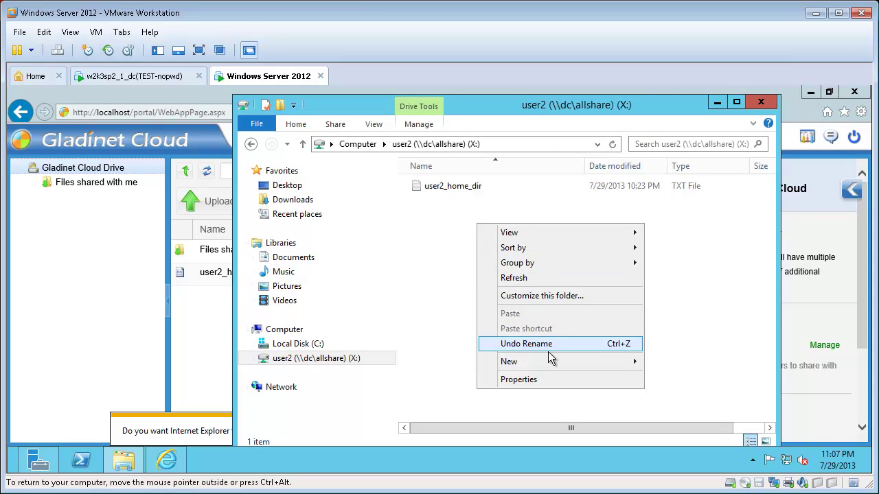
{"action": "mouse_move", "coordinate": [611, 362]}
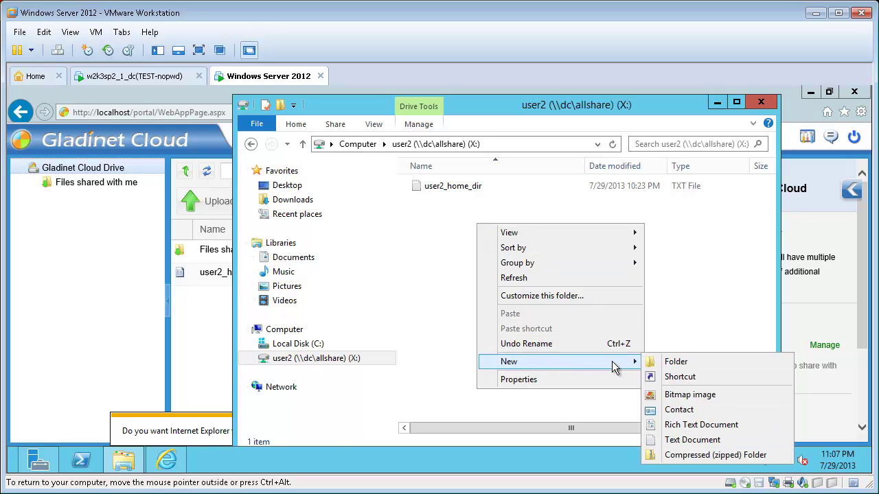
{"action": "left_click", "coordinate": [684, 363]}
{"action": "type", "text": "folder"}
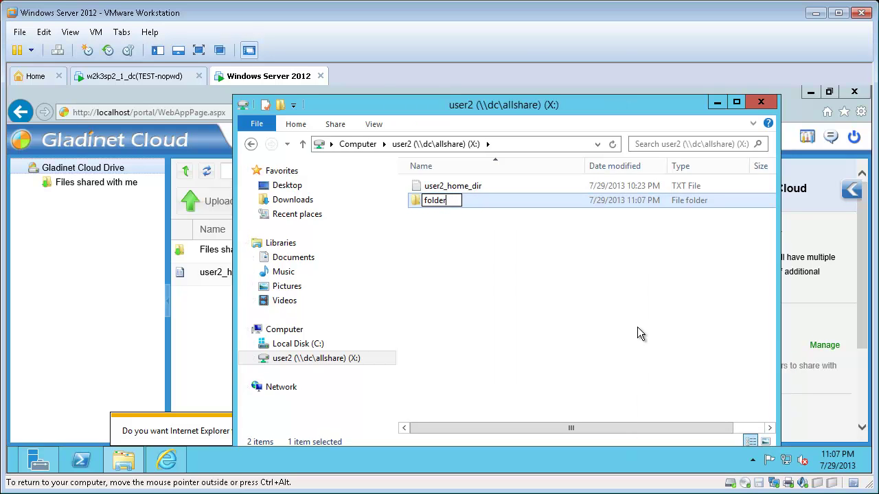
{"action": "type", "text": "_created_"}
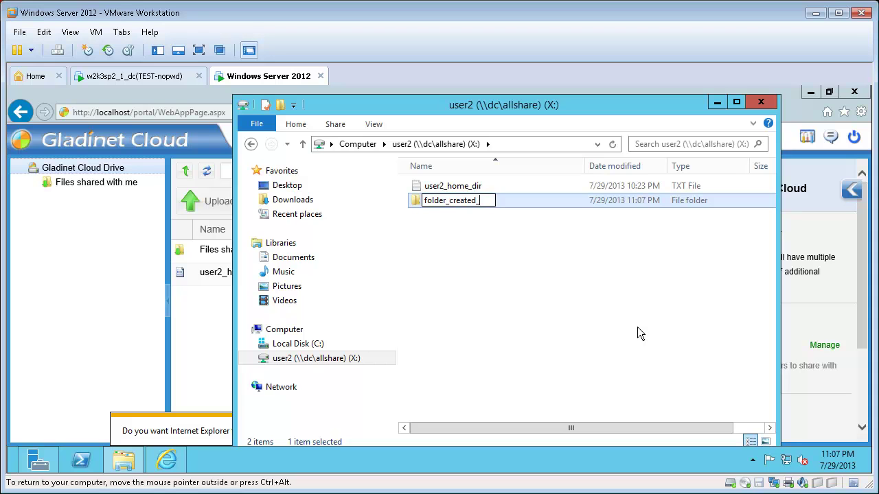
{"action": "type", "text": "traditional_way"}
{"action": "key", "text": "Return"}
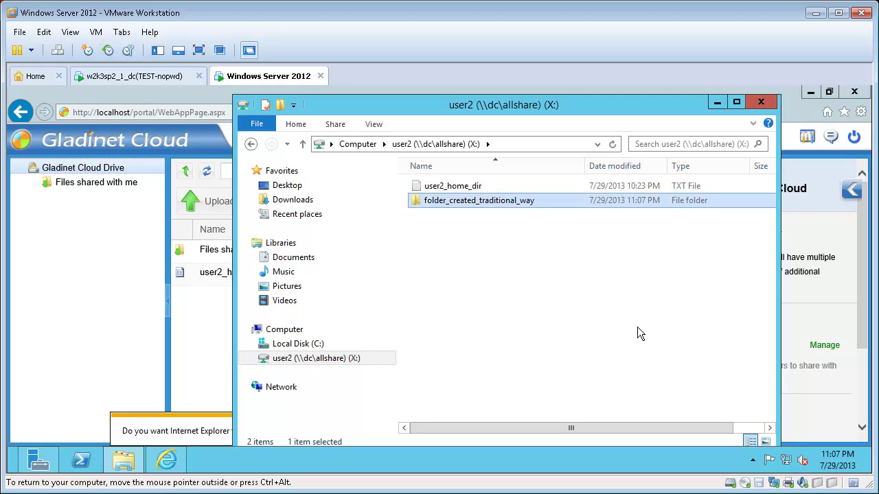
{"action": "left_click", "coordinate": [530, 233]}
{"action": "left_click", "coordinate": [500, 204]}
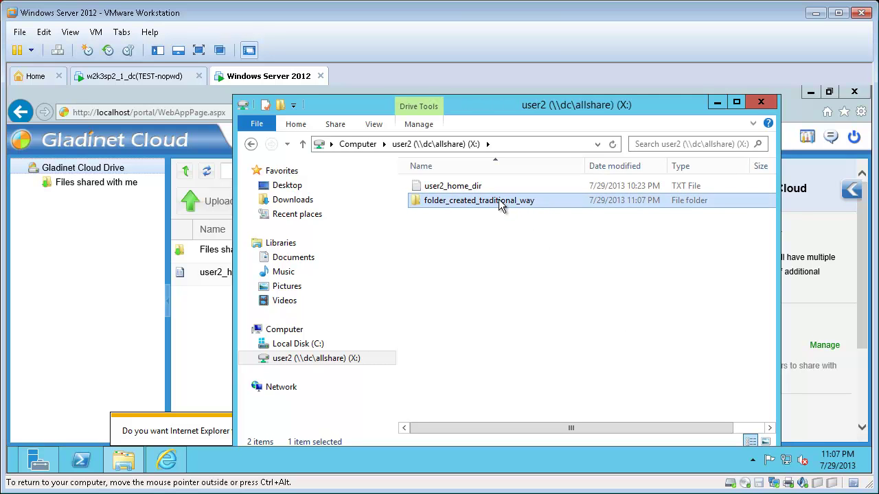
{"action": "double_click", "coordinate": [501, 205]}
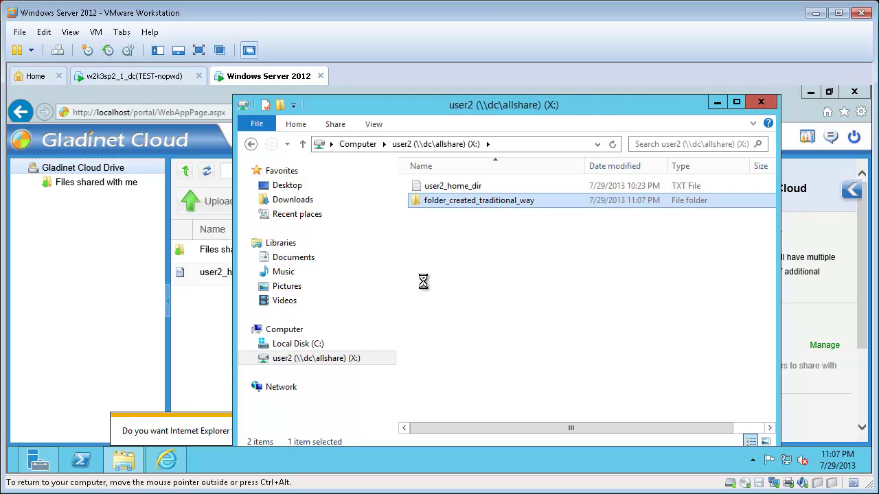
{"action": "left_click", "coordinate": [188, 320]}
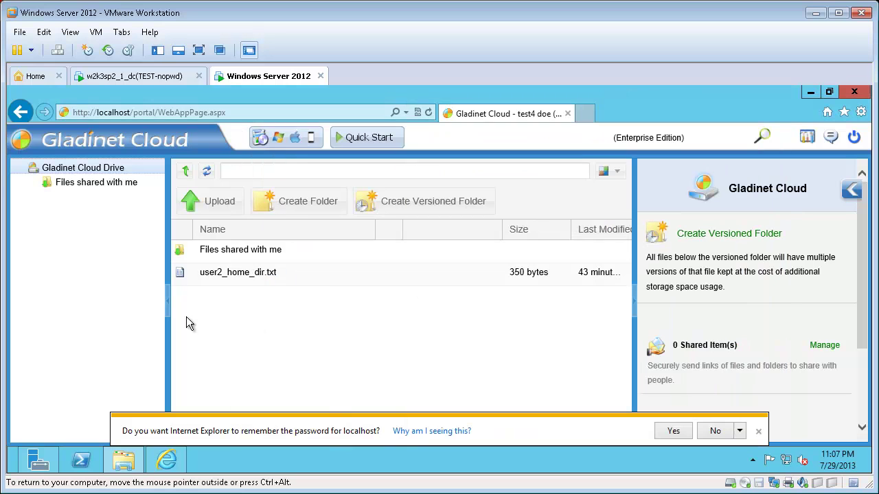
Refresh the portal file list and create a folder named folder_created_modern_way.
{"action": "left_click", "coordinate": [208, 172]}
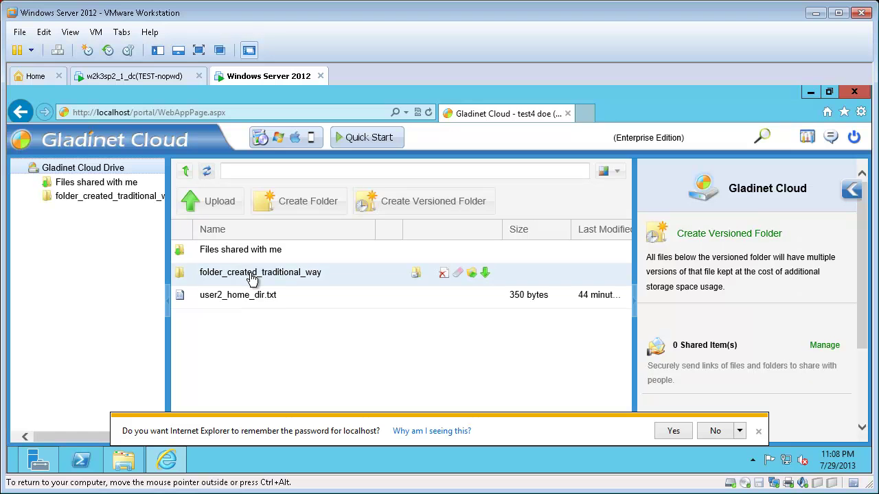
{"action": "left_click", "coordinate": [311, 202]}
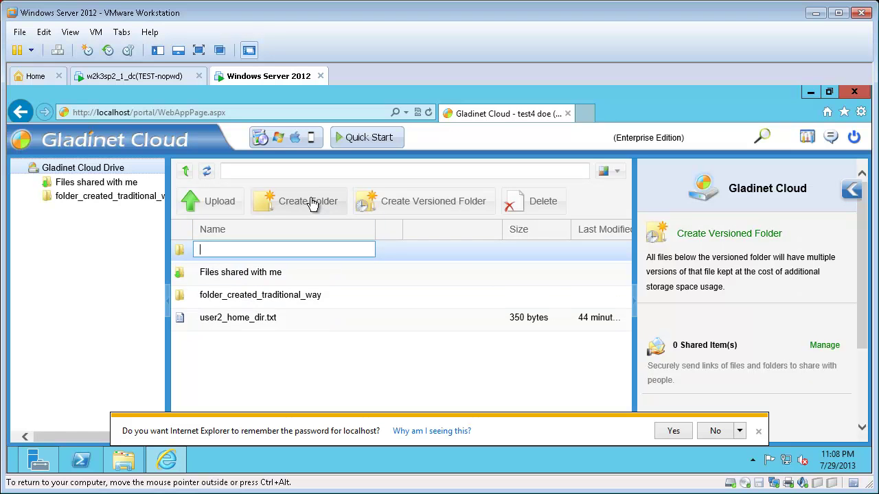
{"action": "left_click", "coordinate": [675, 432]}
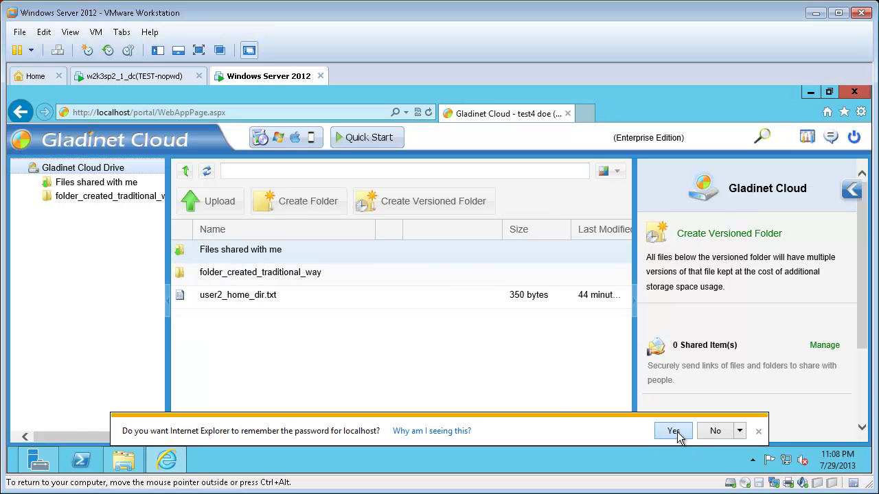
{"action": "left_click", "coordinate": [294, 203]}
{"action": "type", "text": "folder_created_mod"}
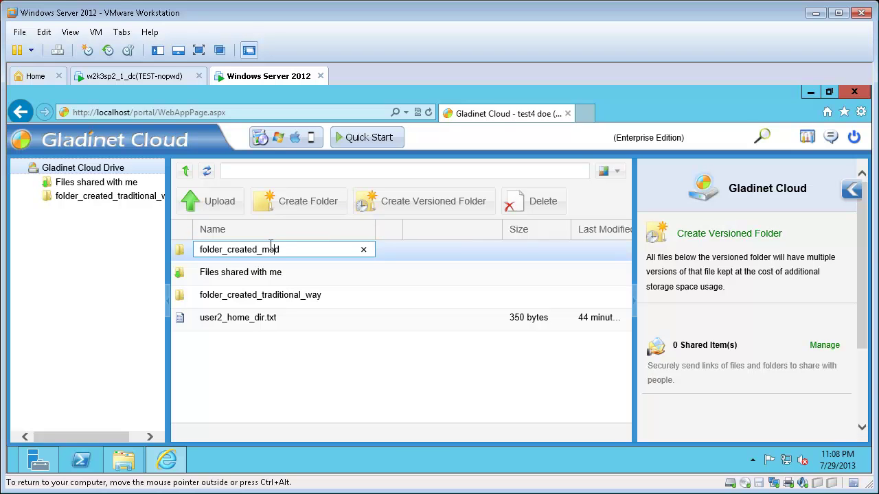
{"action": "type", "text": "ern_way"}
{"action": "key", "text": "Return"}
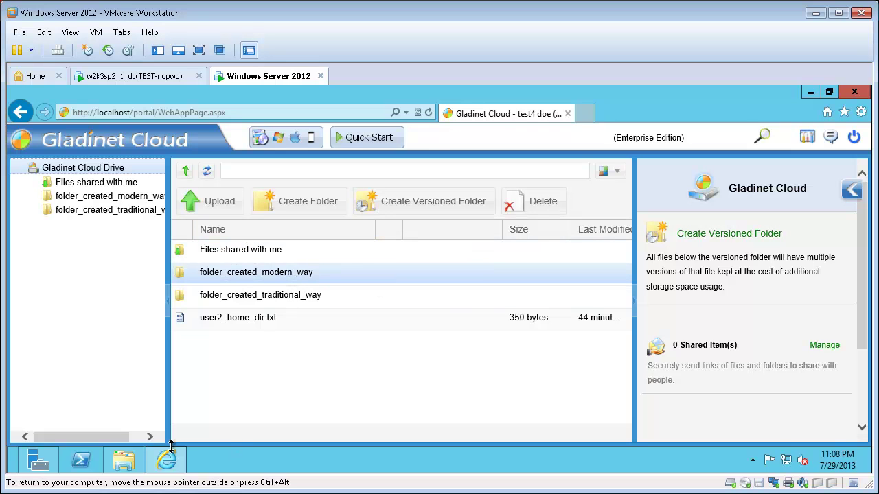
Confirm folder_created_modern_way appears at the top of the X: drive, then return to the portal.
{"action": "left_click", "coordinate": [124, 459]}
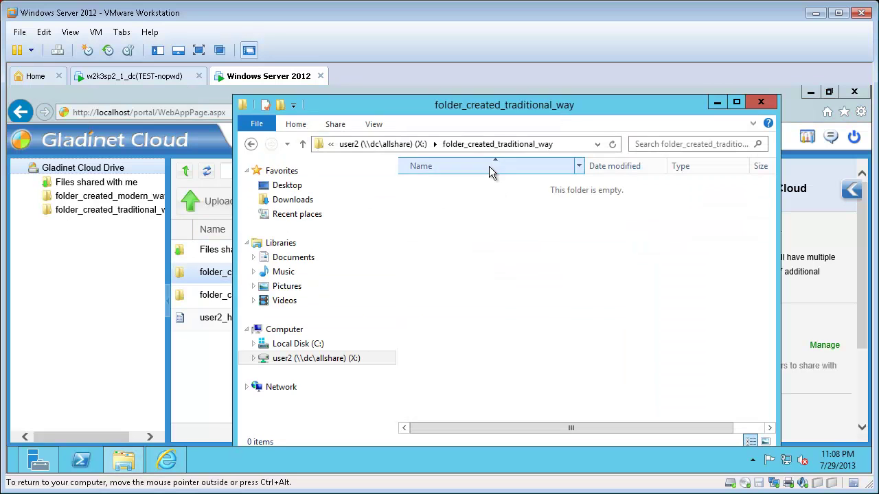
{"action": "left_click", "coordinate": [412, 144]}
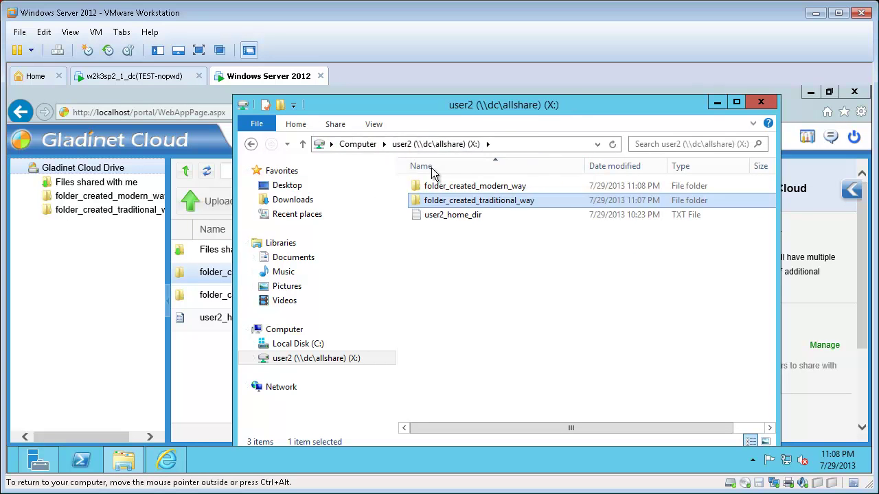
{"action": "left_click", "coordinate": [483, 189]}
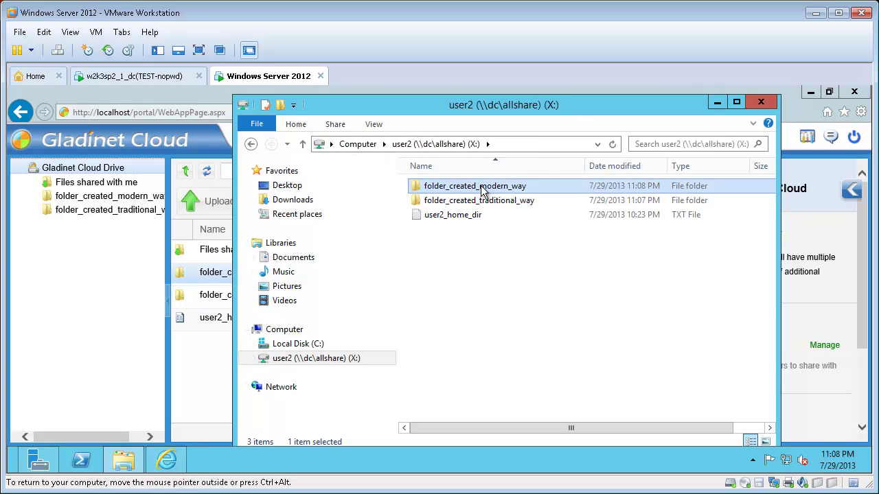
{"action": "left_click", "coordinate": [166, 93]}
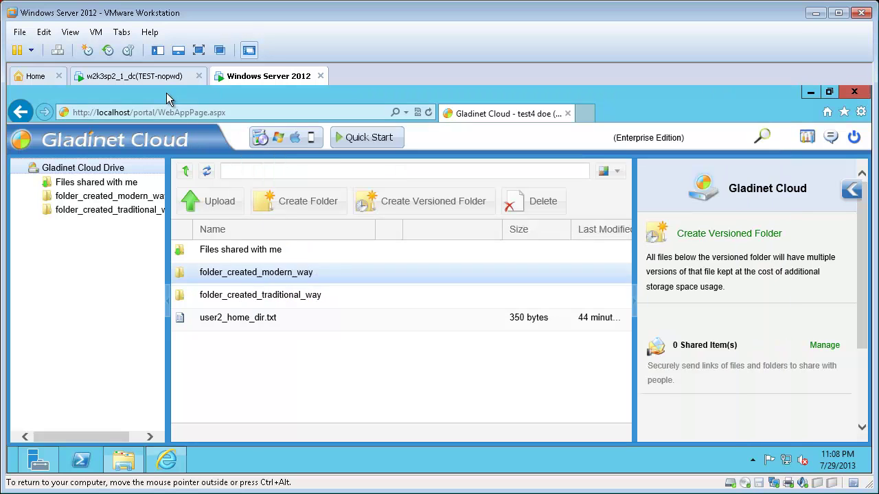
{"action": "left_click", "coordinate": [289, 137]}
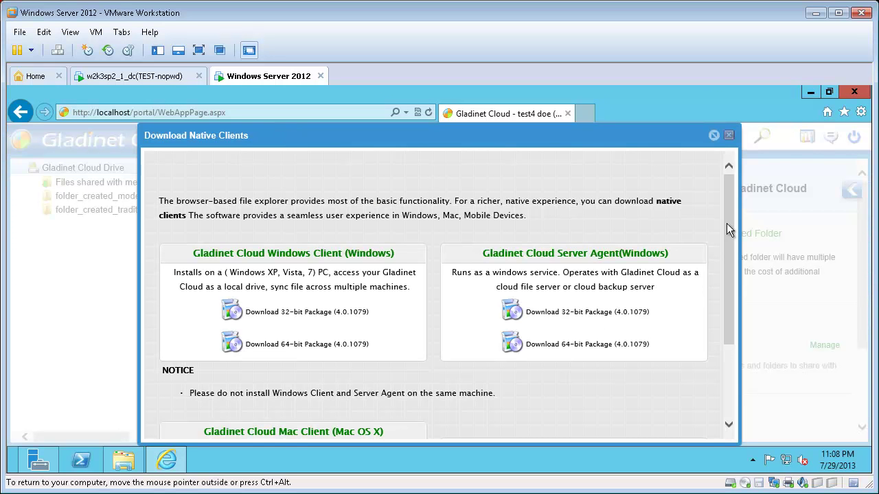
{"action": "left_click_drag", "start_coordinate": [730, 220], "coordinate": [743, 277]}
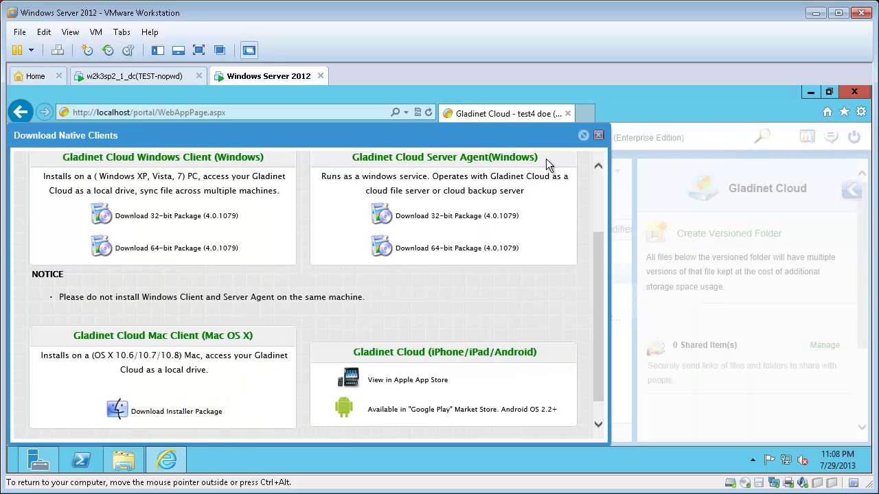
{"action": "left_click", "coordinate": [599, 136]}
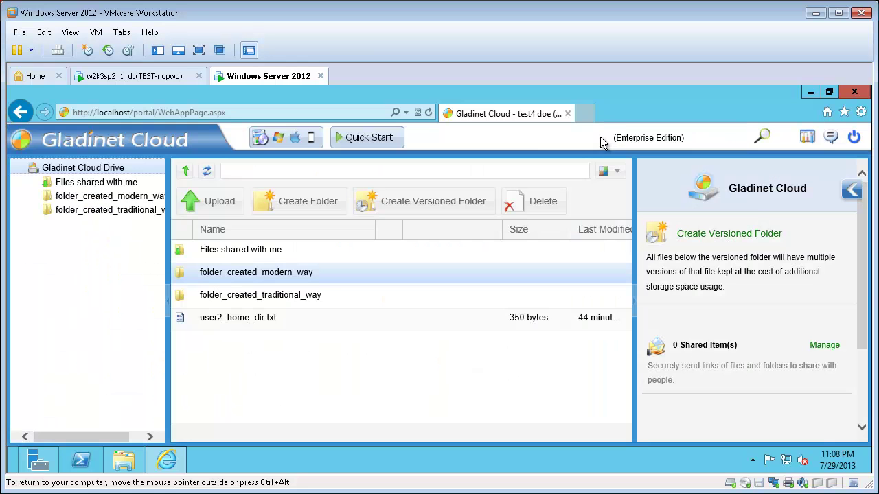